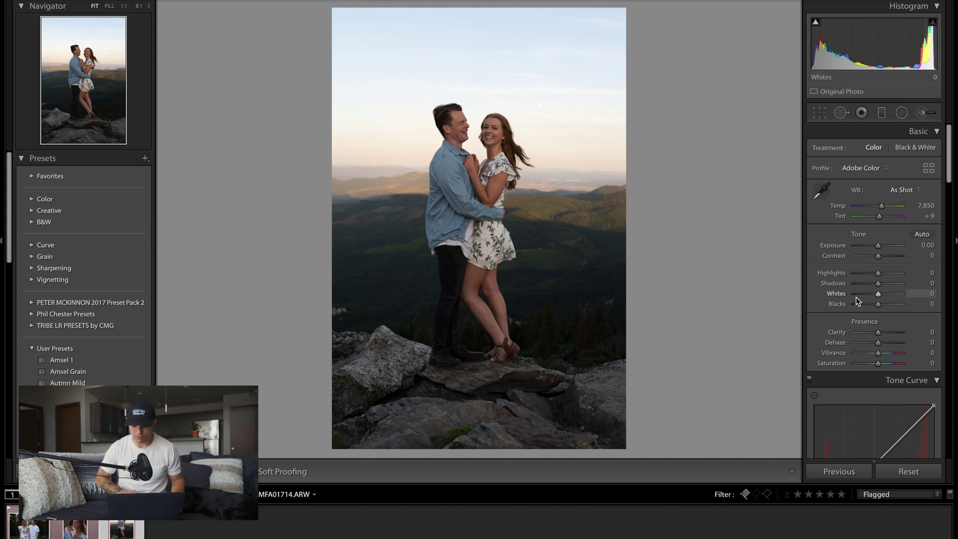
Step: Compare the photo with and without the lens profile corrections, leaving Enable Profile Corrections on
scroll(855, 297, down, 10)
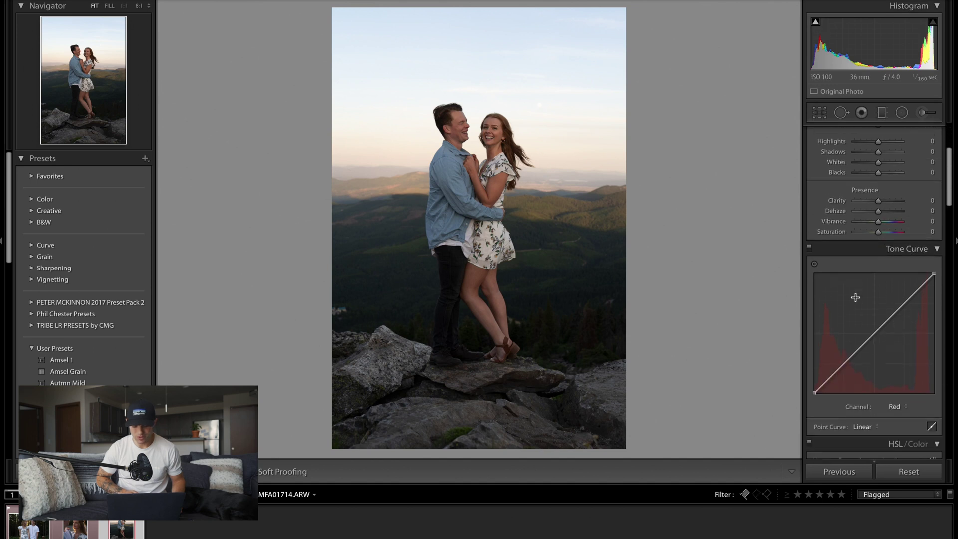
scroll(854, 298, down, 6)
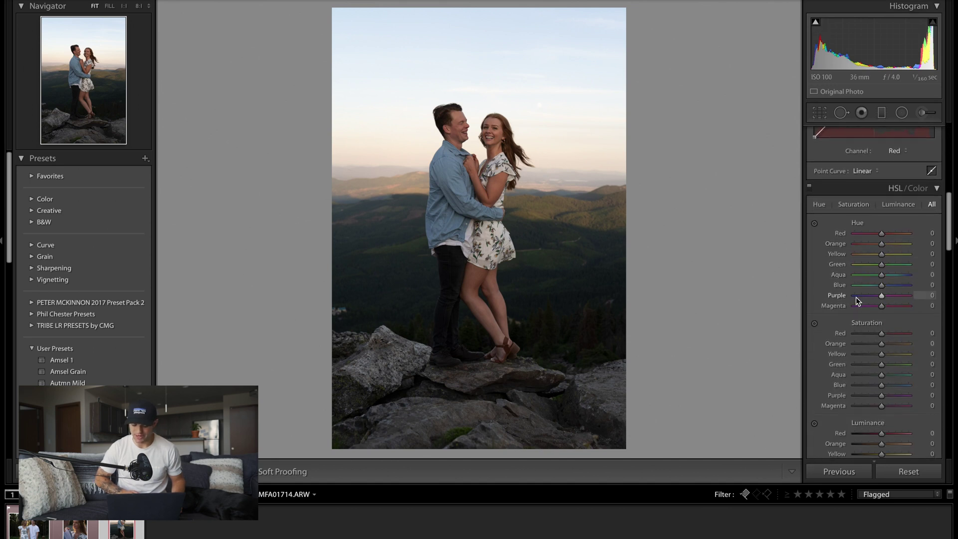
scroll(855, 298, down, 6)
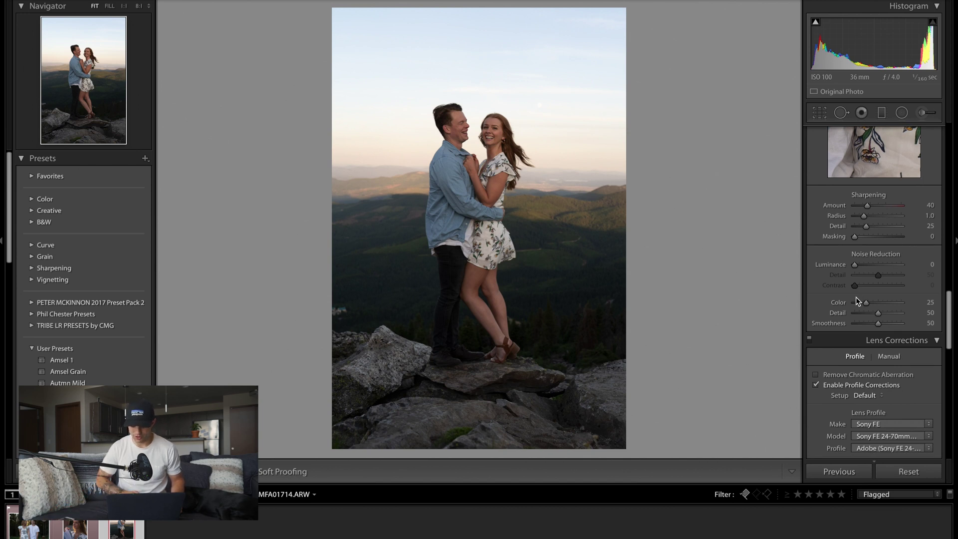
scroll(854, 297, down, 3)
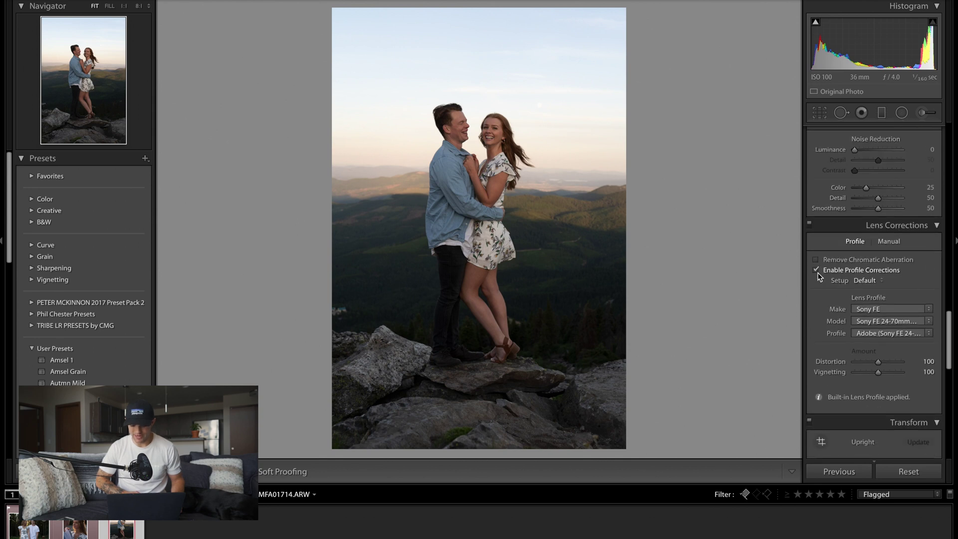
click(816, 270)
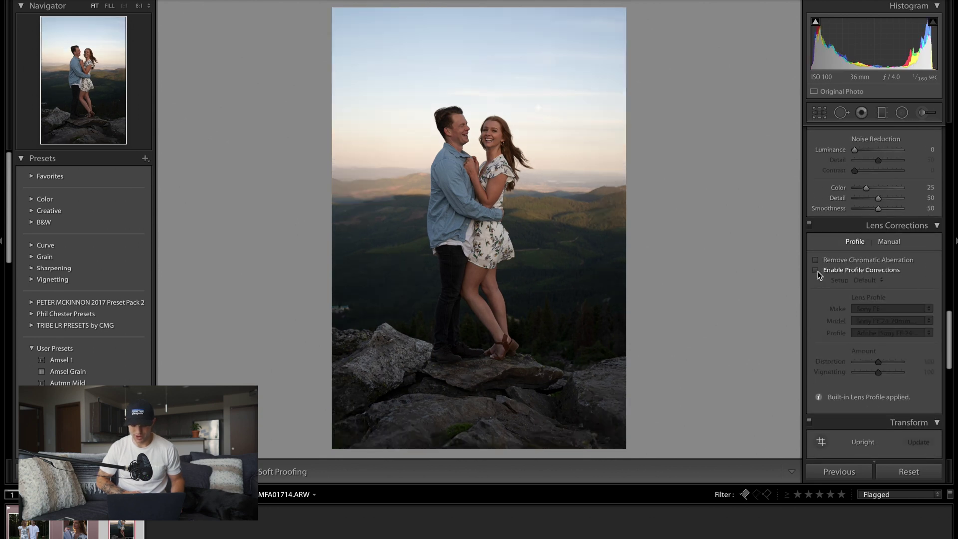
click(816, 270)
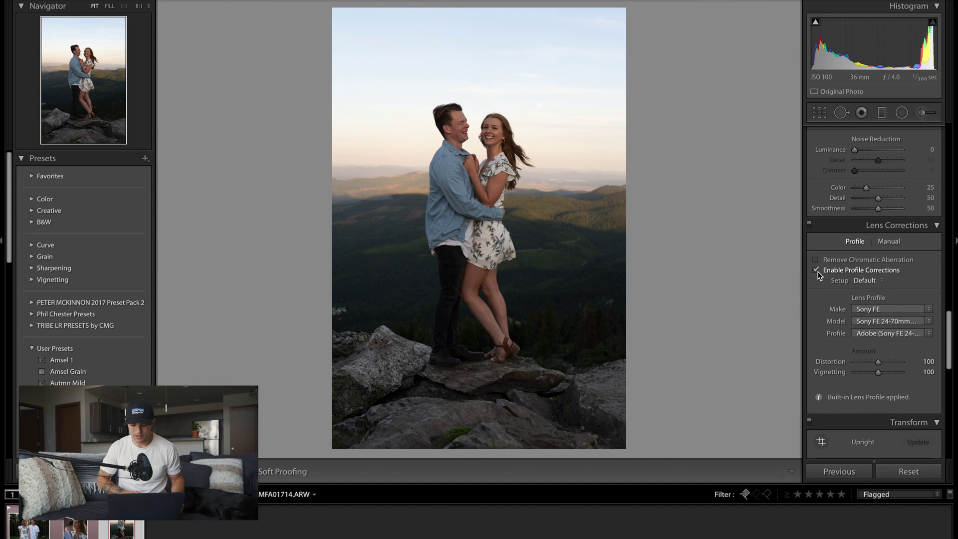
click(817, 270)
click(817, 270)
click(816, 270)
click(816, 270)
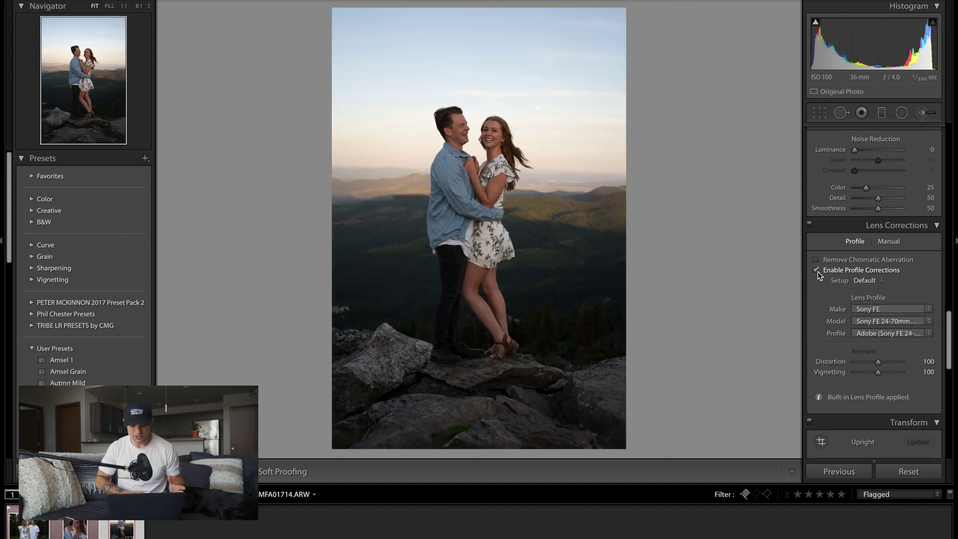
click(817, 271)
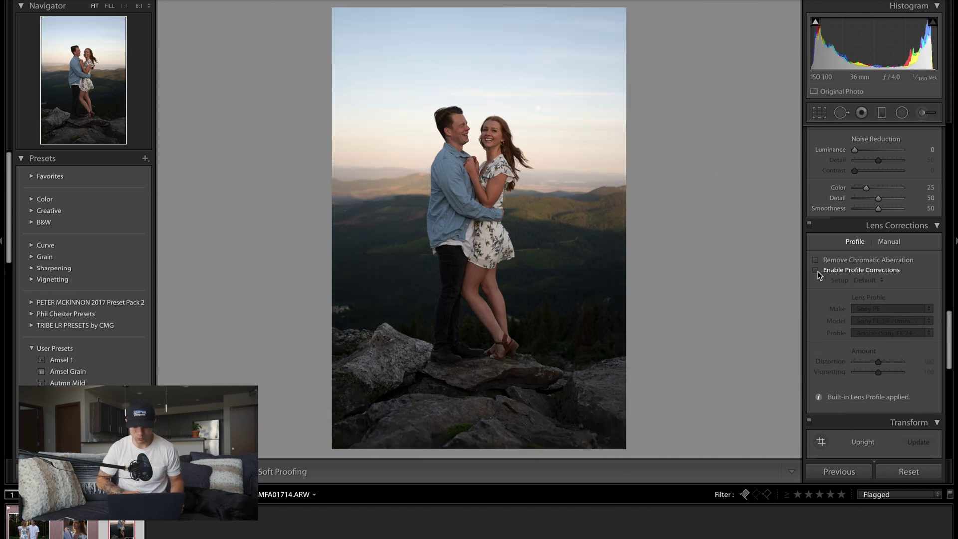
click(817, 271)
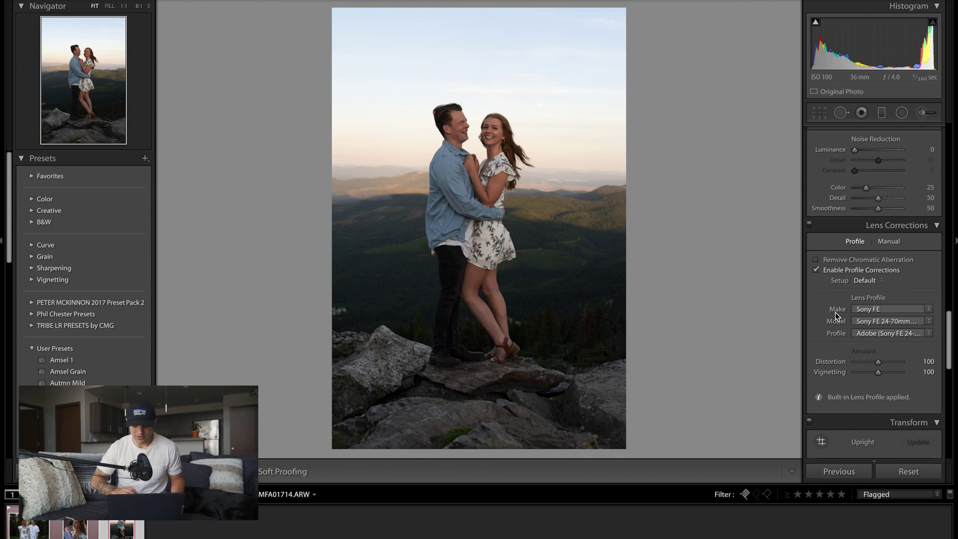
click(816, 270)
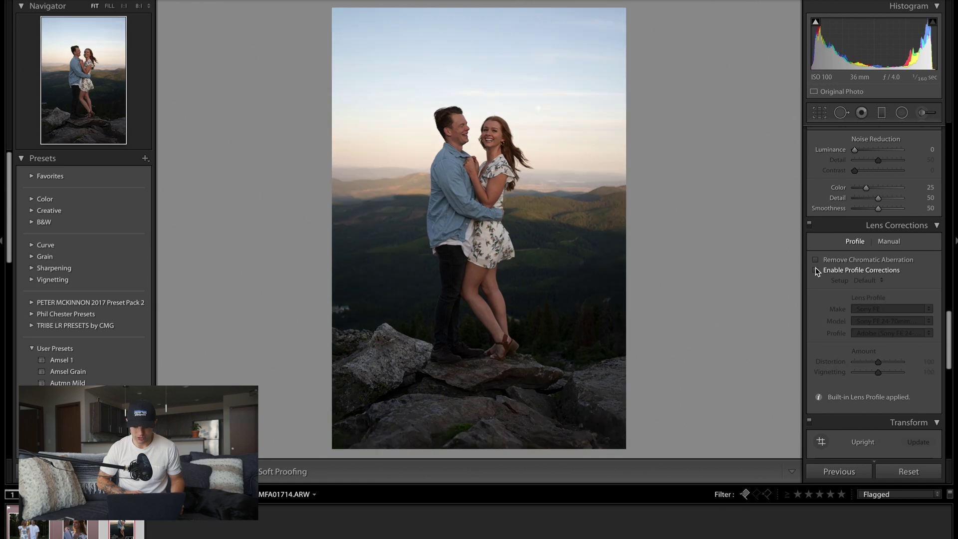
click(815, 270)
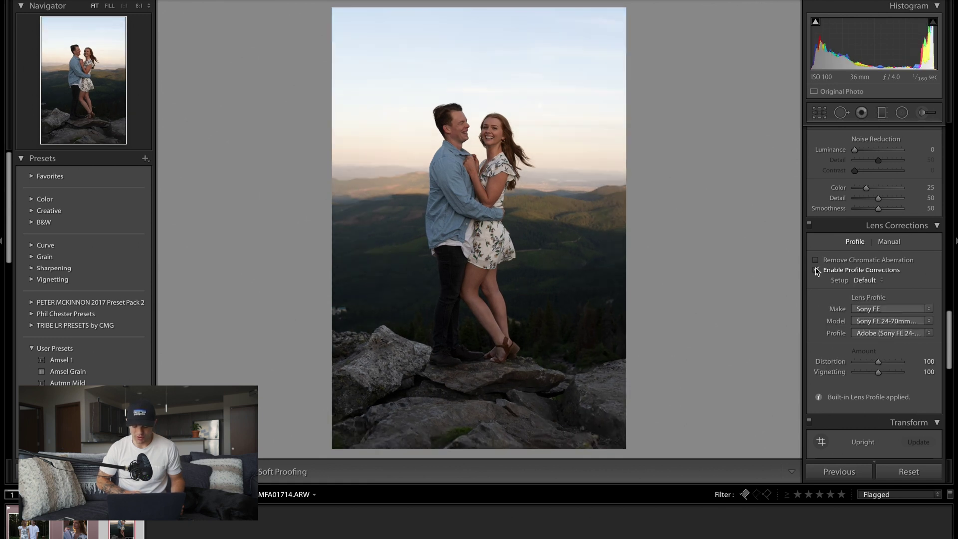
Step: Set the calibration's Shadows Tint to -2
scroll(855, 331, down, 10)
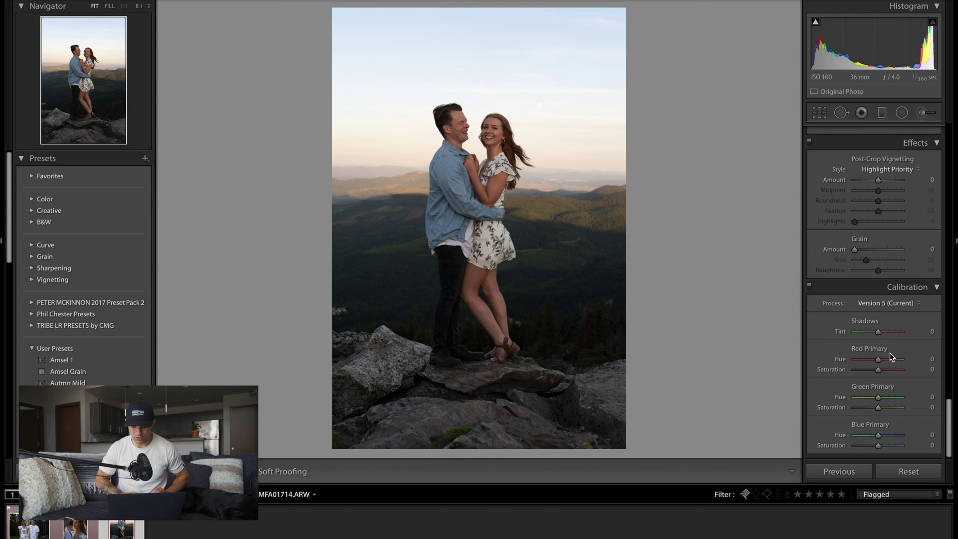
click(931, 332)
text(-2)
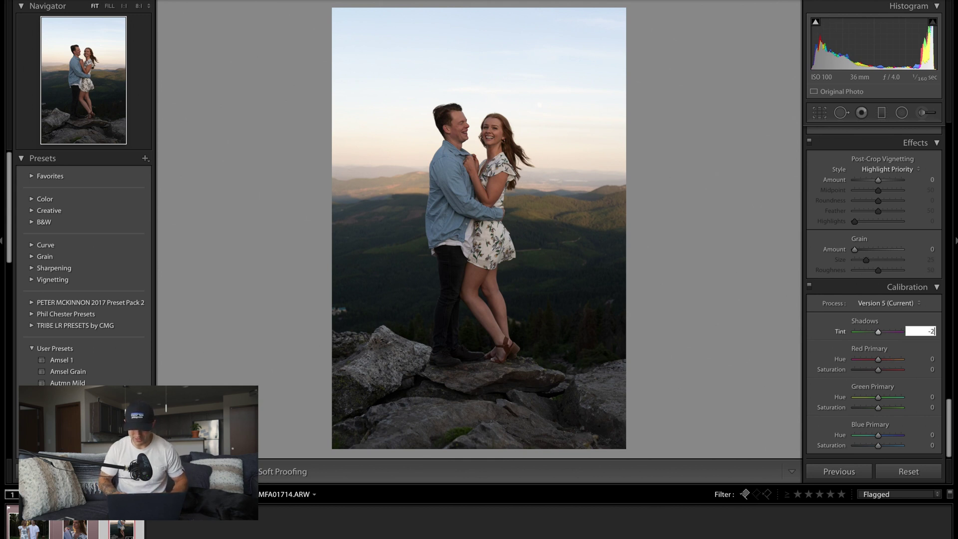
key(Return)
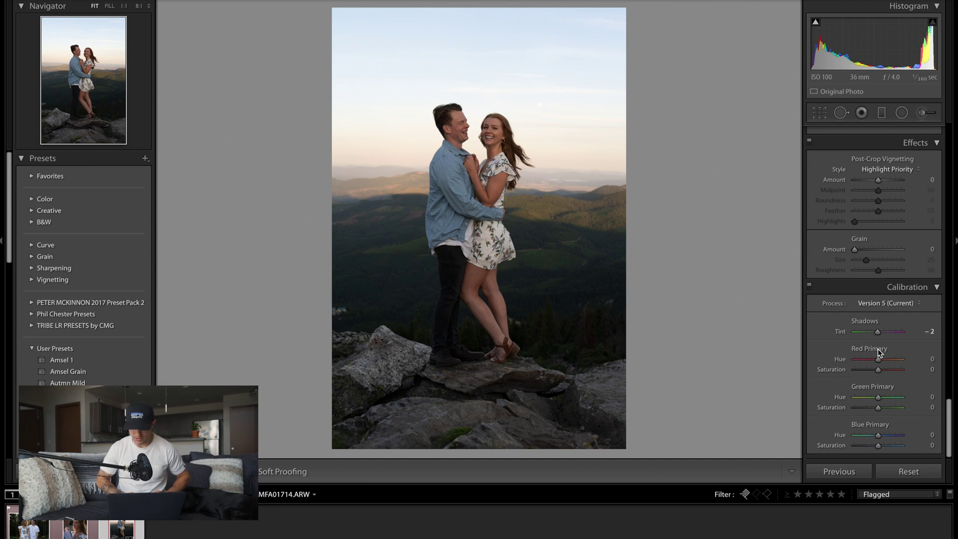
Step: Set the calibration's Red Primary to Hue +29 and Saturation +10
drag(878, 365, 899, 368)
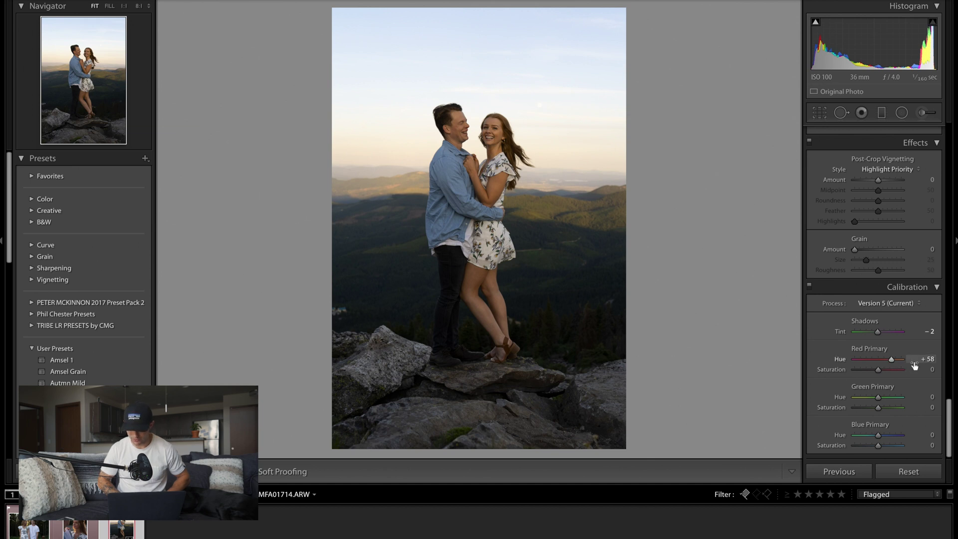
click(928, 369)
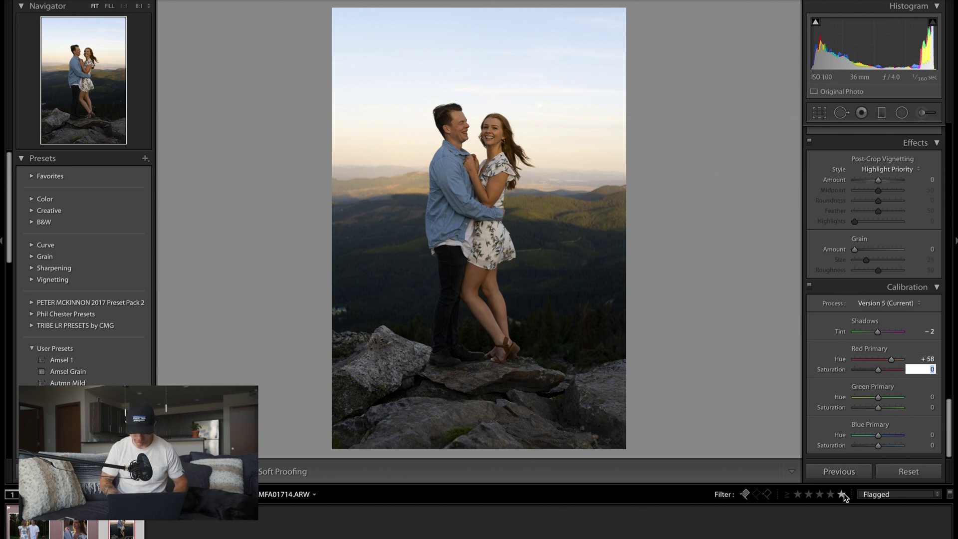
text(10)
key(Return)
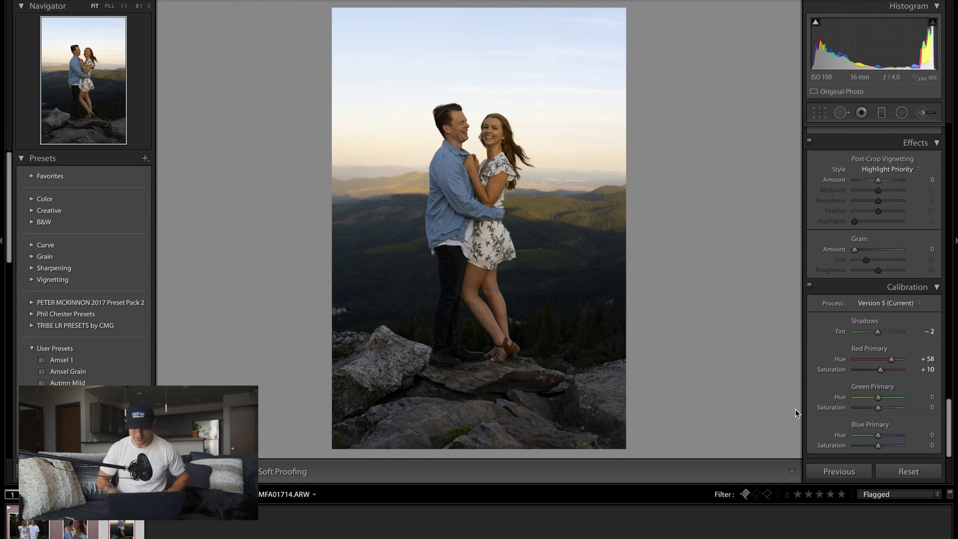
drag(891, 363, 884, 362)
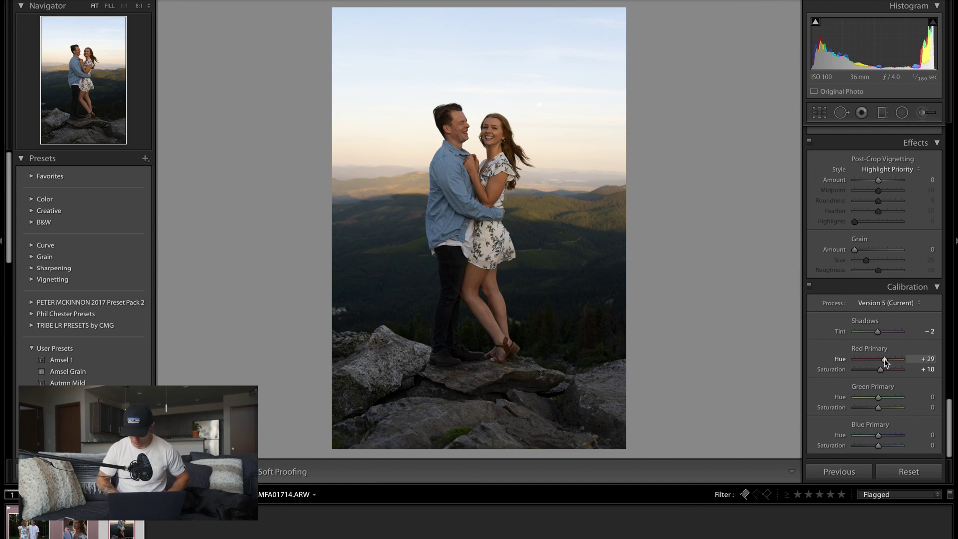
Step: Set the calibration's Green Primary to Hue +56 and Saturation -12, and the Blue Primary to Hue -11 and Saturation -5
drag(877, 397, 891, 397)
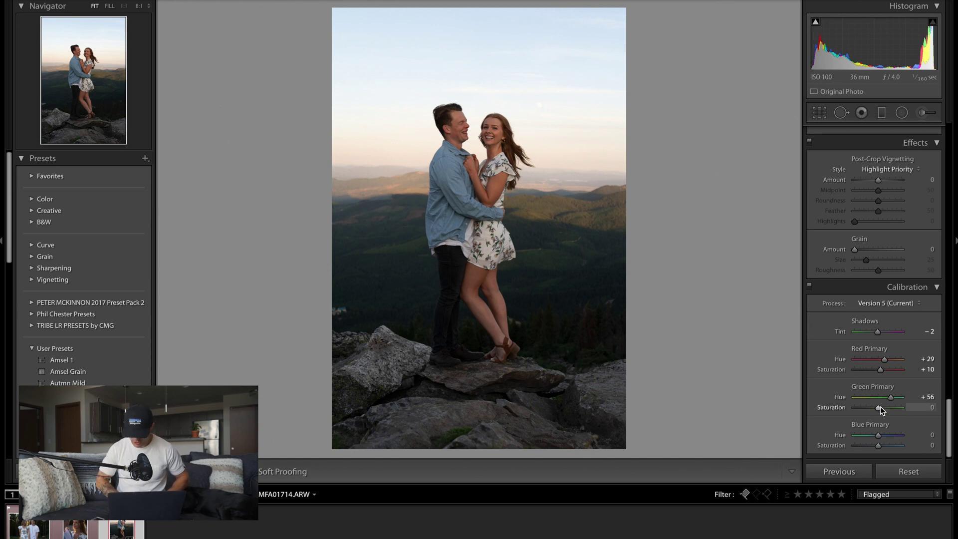
drag(880, 408, 876, 410)
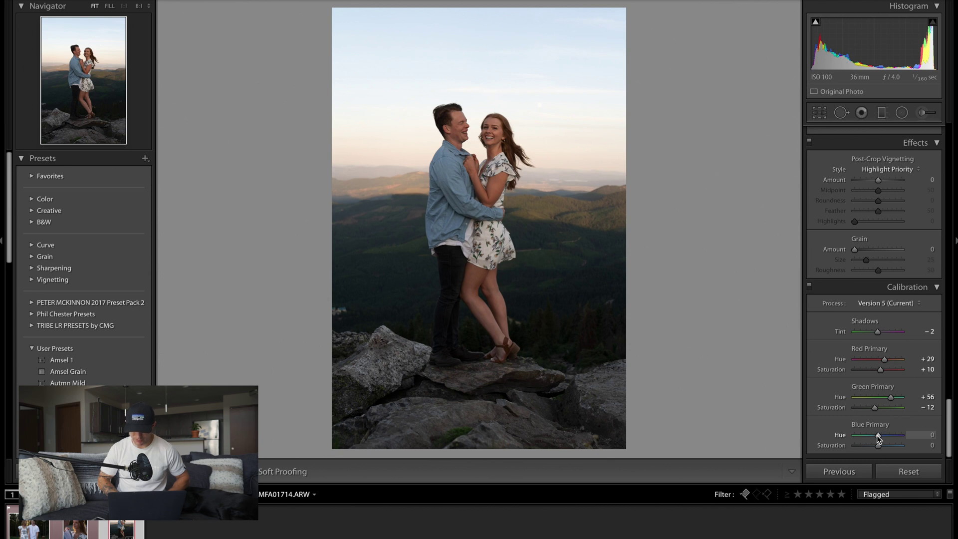
drag(877, 437, 875, 439)
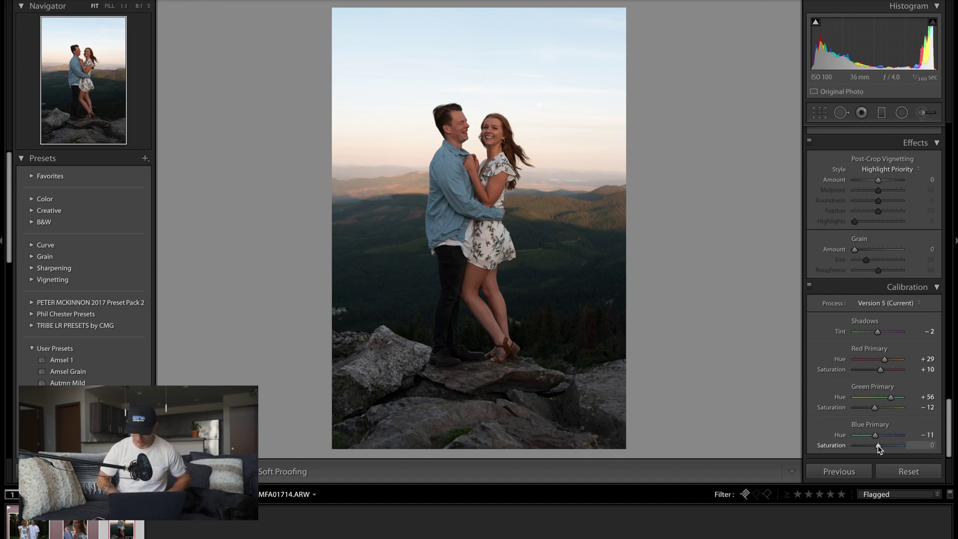
click(929, 445)
key(Down)
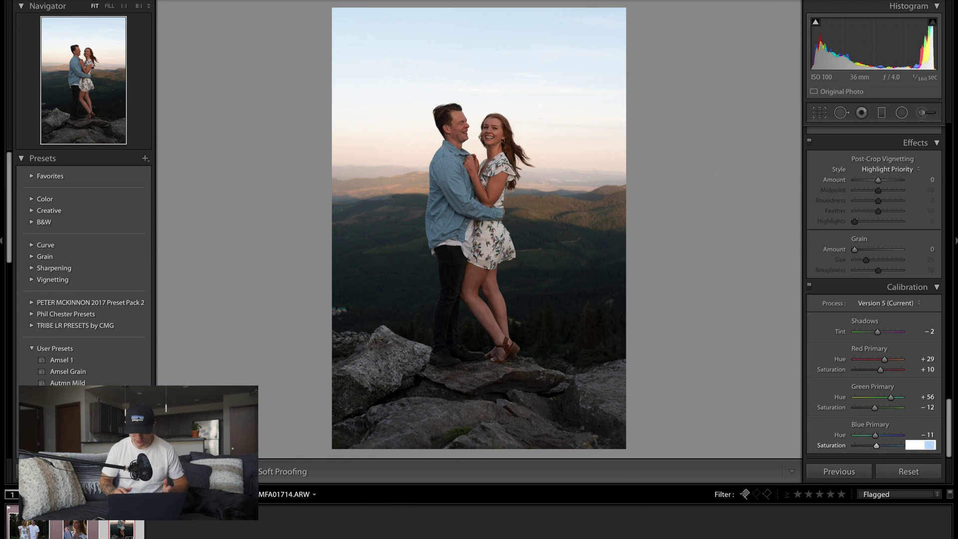
key(Return)
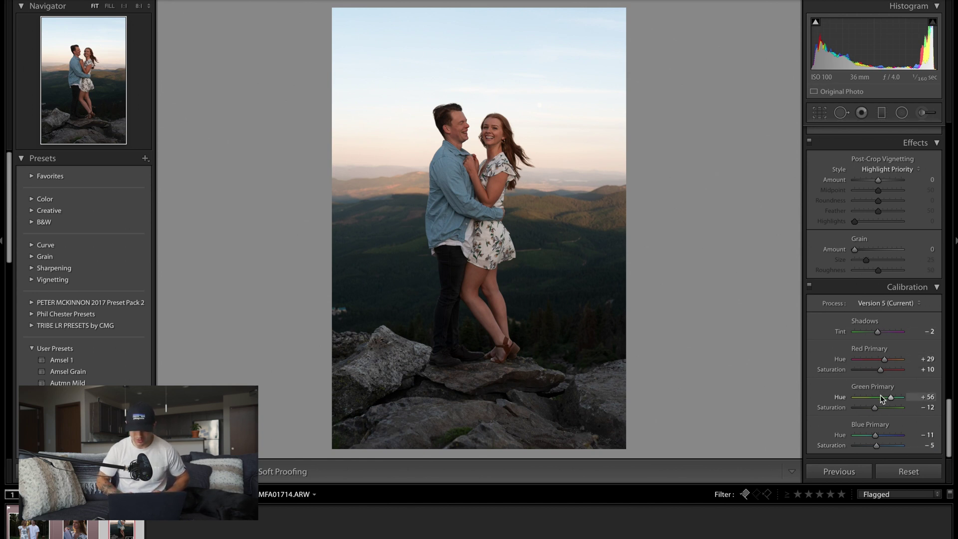
Step: Compare the photo with and without the calibration, including a close-up of the couple's faces, and check it against the original version
click(810, 285)
click(810, 285)
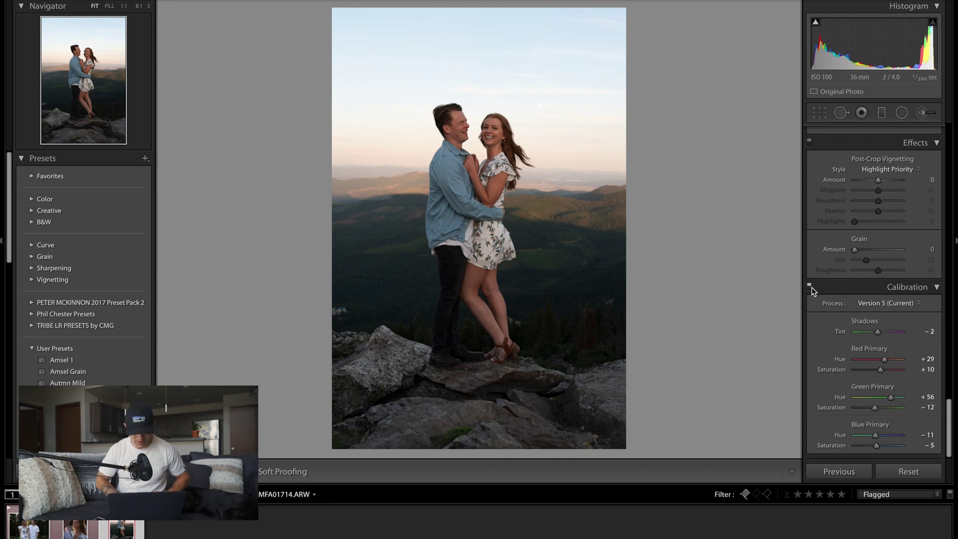
click(809, 285)
click(809, 286)
click(810, 287)
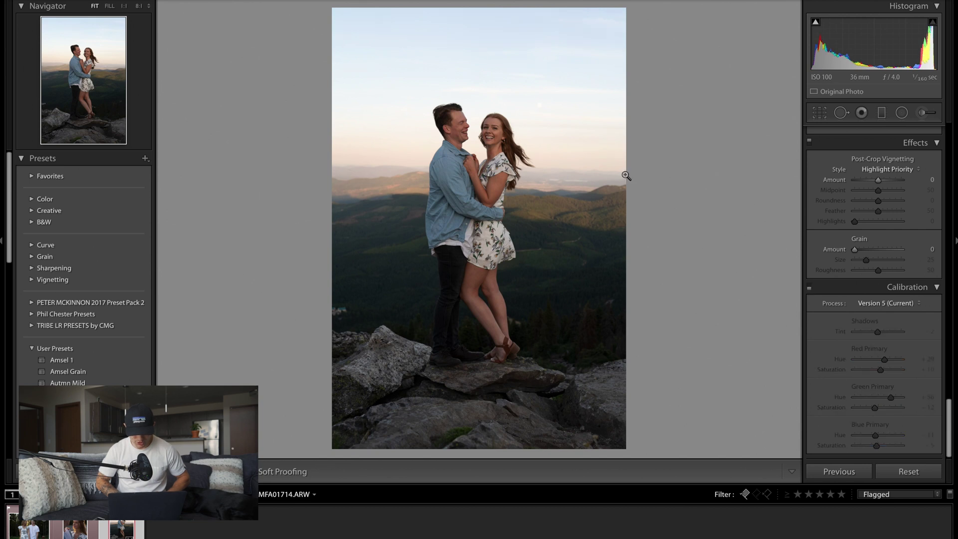
click(493, 140)
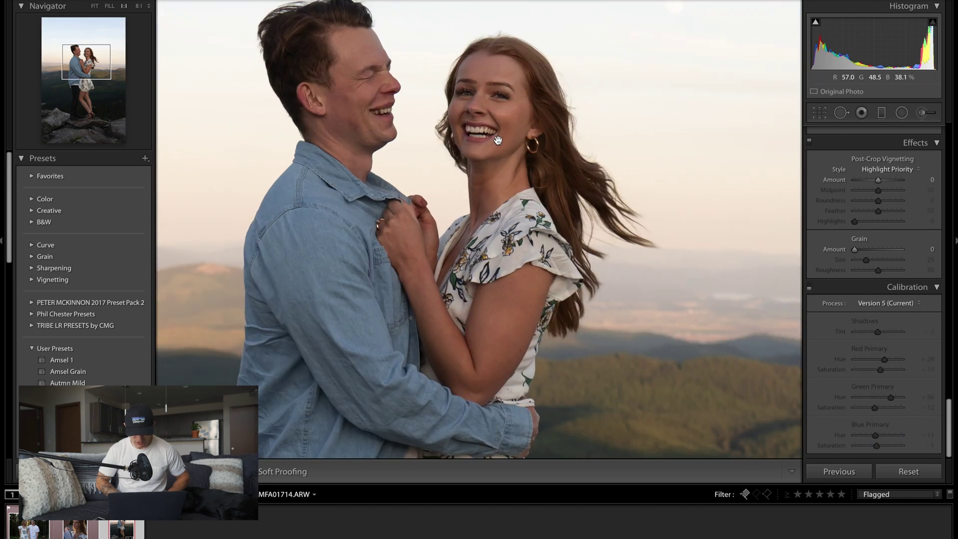
click(809, 288)
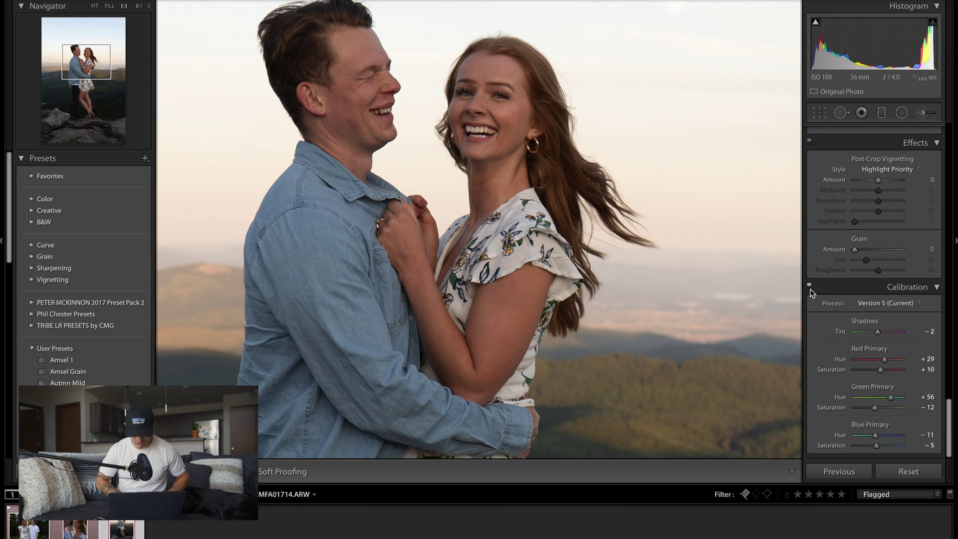
click(810, 287)
click(810, 287)
click(502, 132)
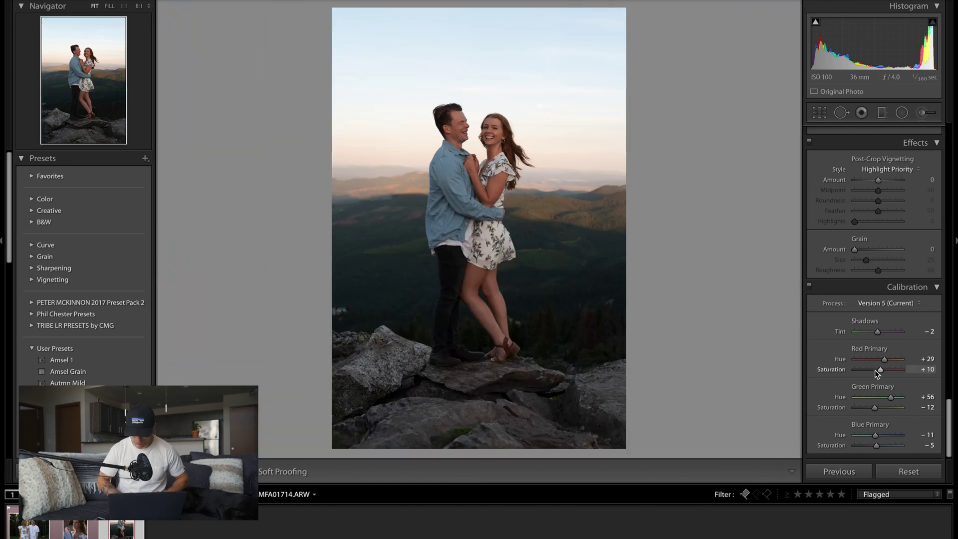
key(backslash)
key(backslash)
key(backslash)
key(backslash)
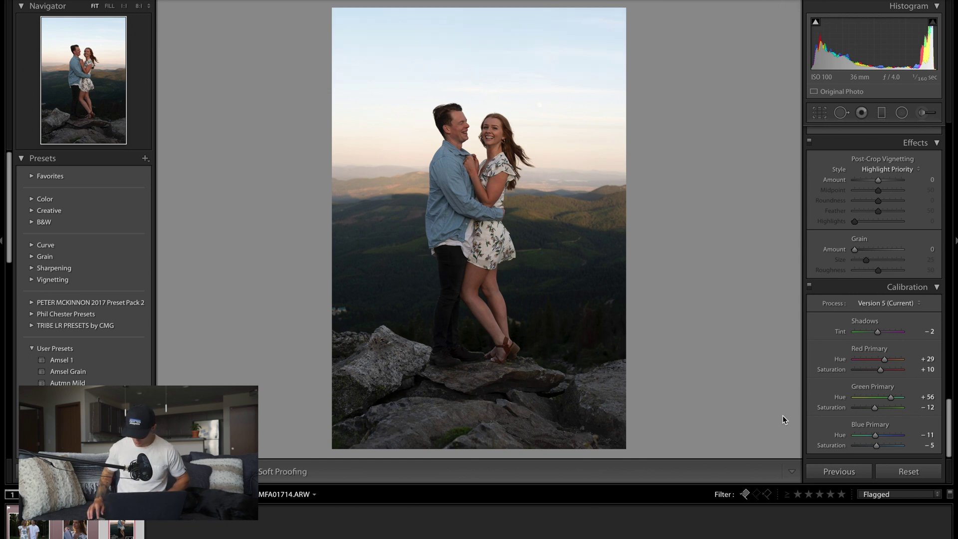
Step: Set the photo's basic tone to Highlights -49, Shadows +8, Blacks +13, Whites +36 and Contrast -17
scroll(883, 304, up, 15)
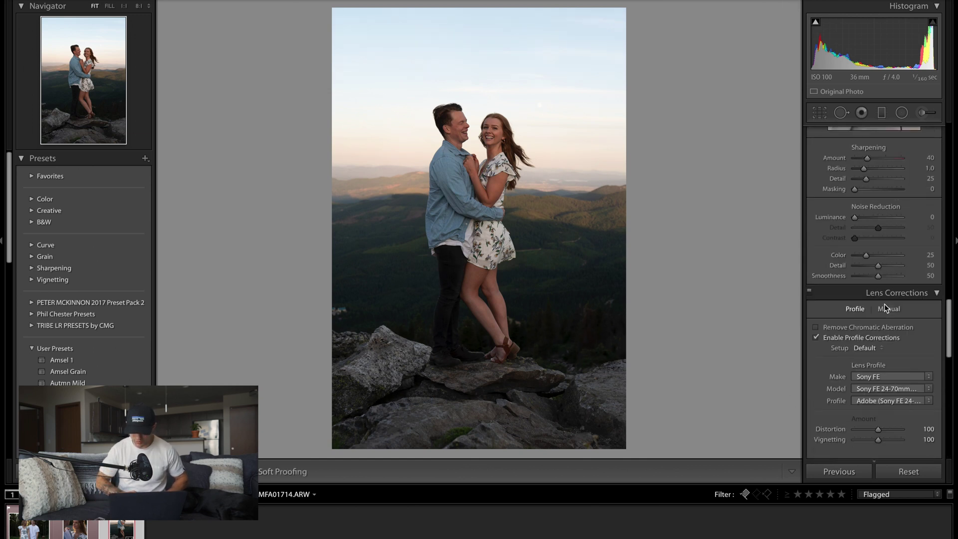
scroll(884, 304, down, 1)
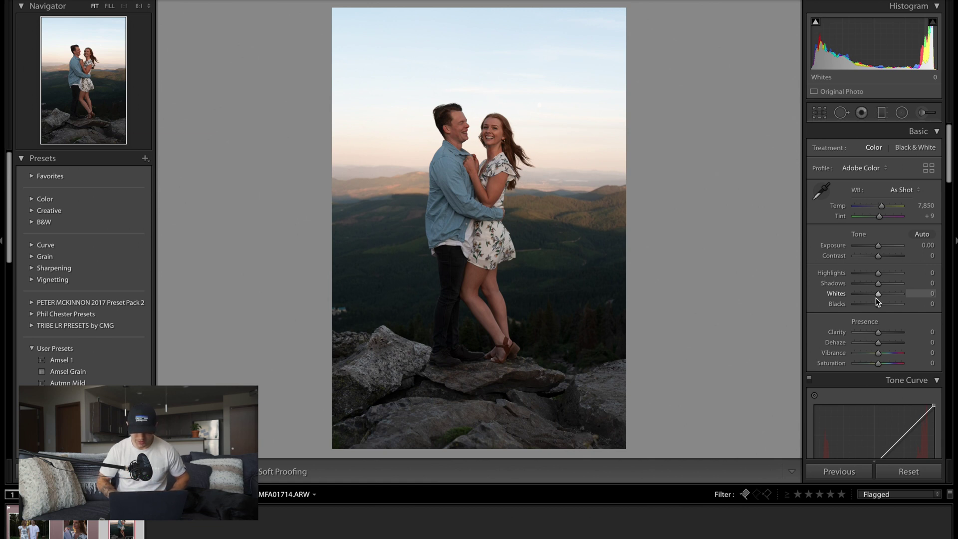
click(877, 275)
drag(877, 275, 880, 304)
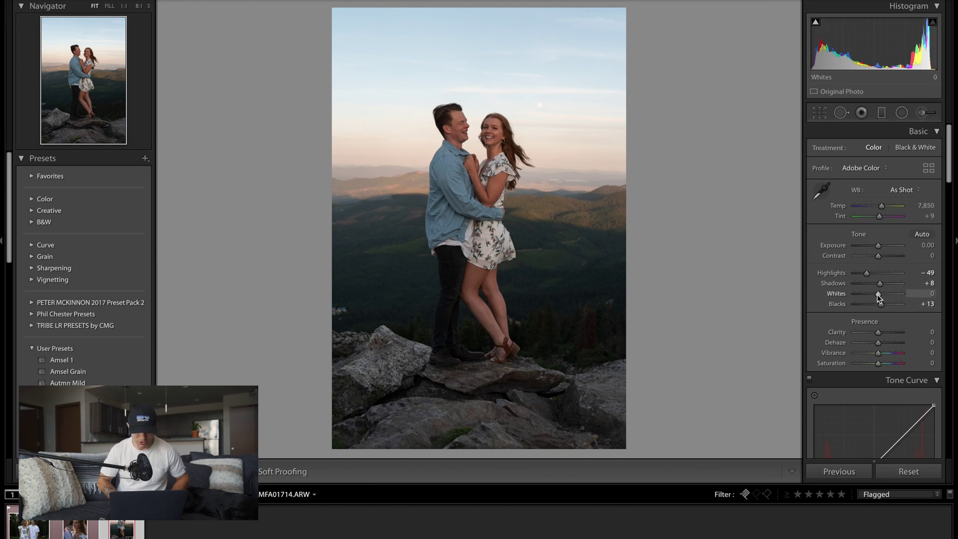
drag(877, 294, 886, 297)
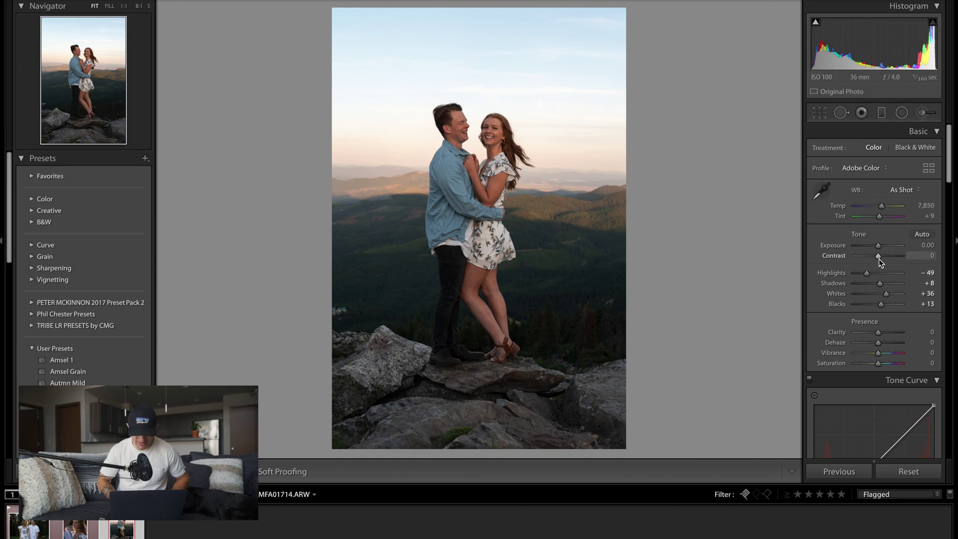
drag(878, 258, 875, 258)
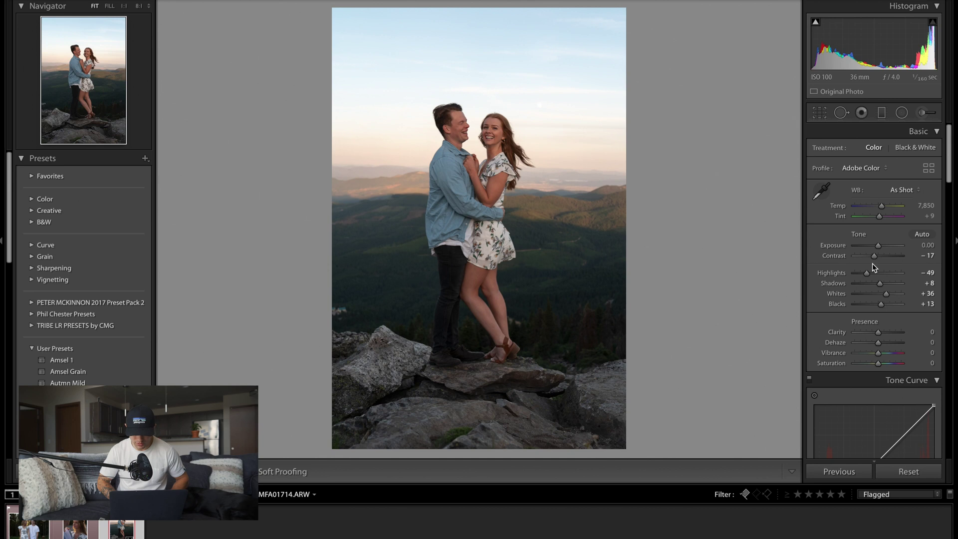
scroll(892, 304, down, 2)
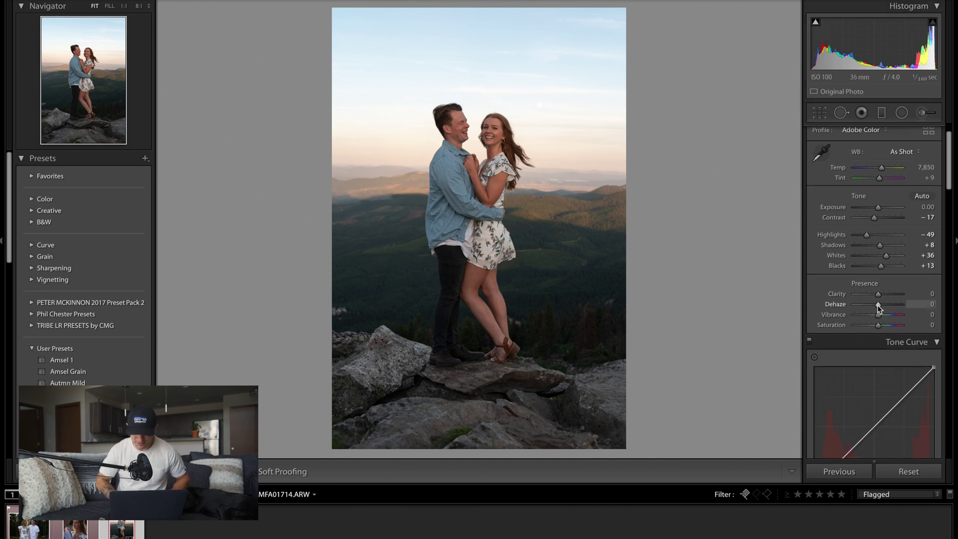
Step: Set the photo's Dehaze to +5 and Clarity to -1
click(925, 305)
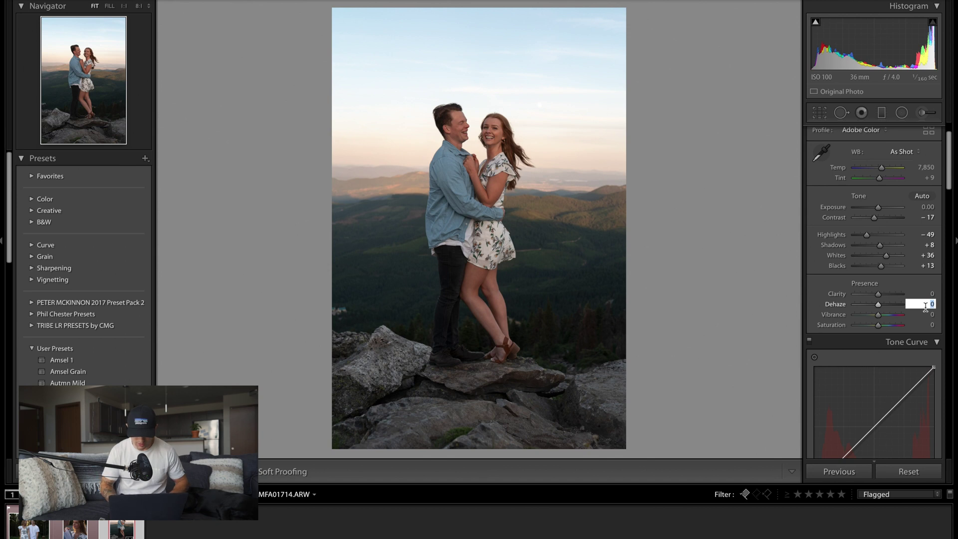
text(5)
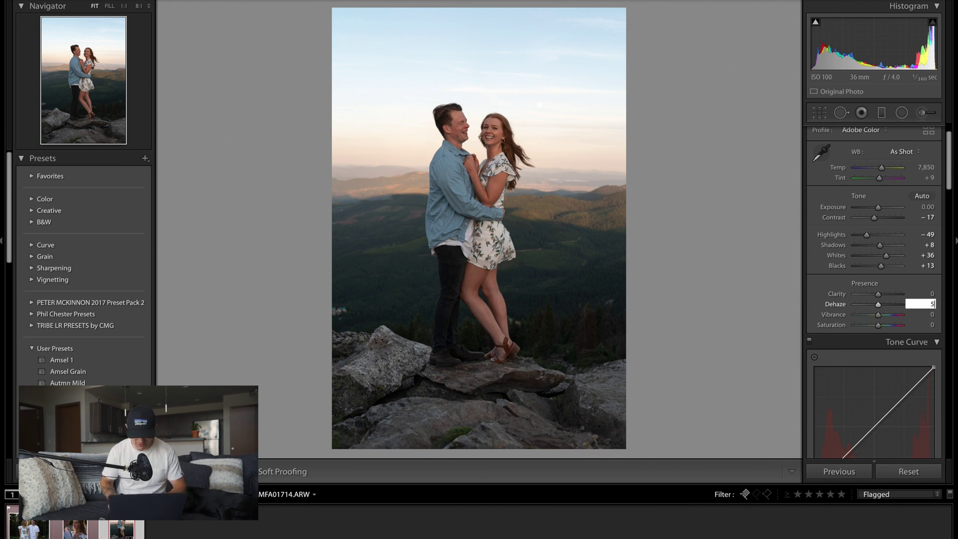
key(Return)
click(929, 296)
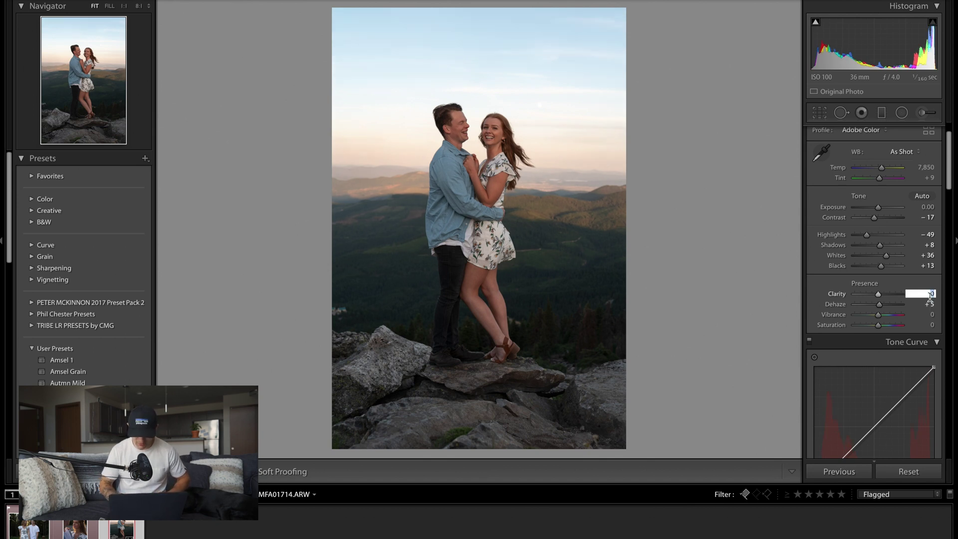
text(-1)
key(Return)
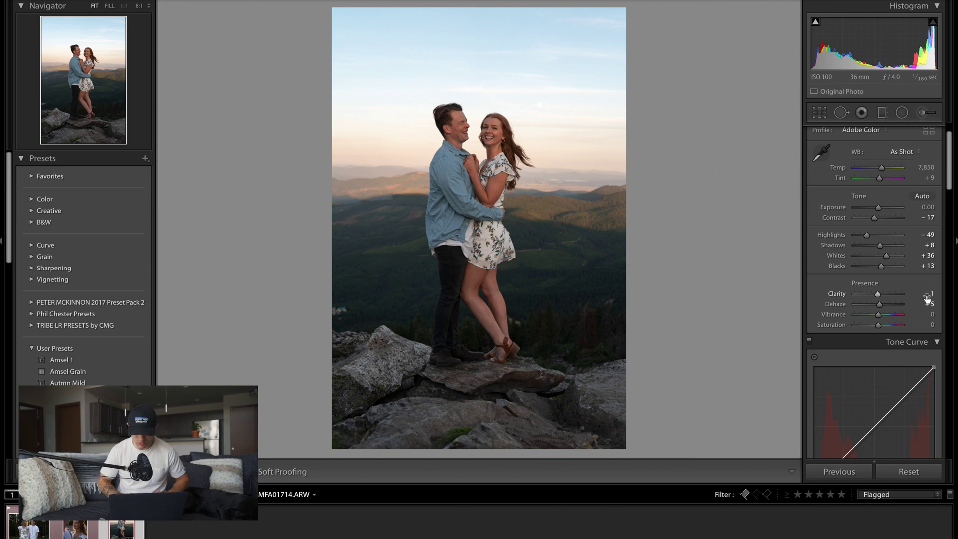
Step: Reduce the photo's Vibrance to -5 and Saturation to -5
click(930, 315)
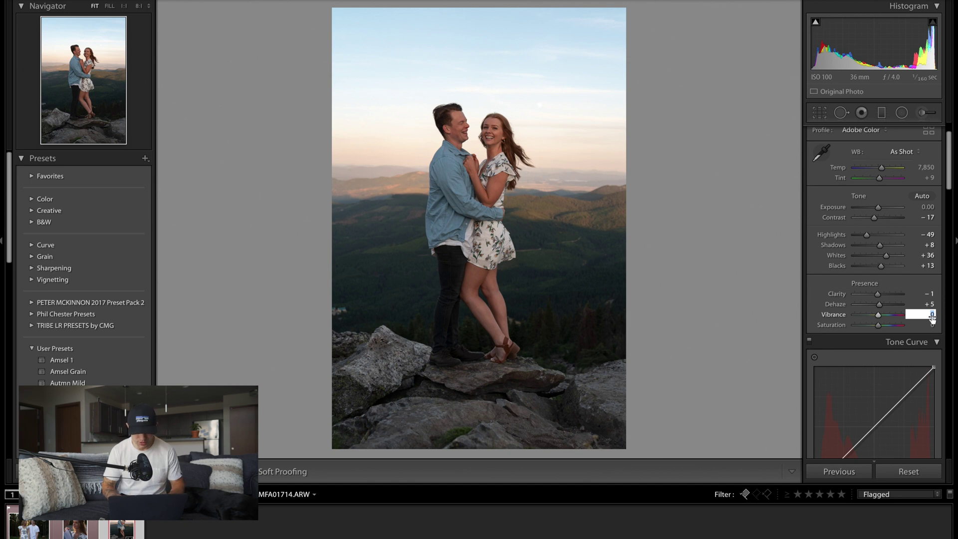
text(-5)
key(Return)
click(932, 325)
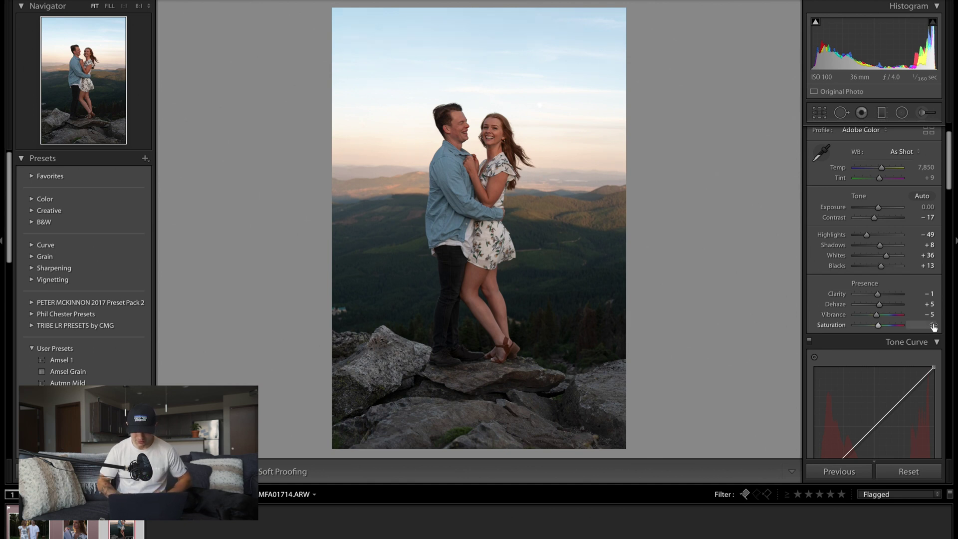
text(-5)
key(Return)
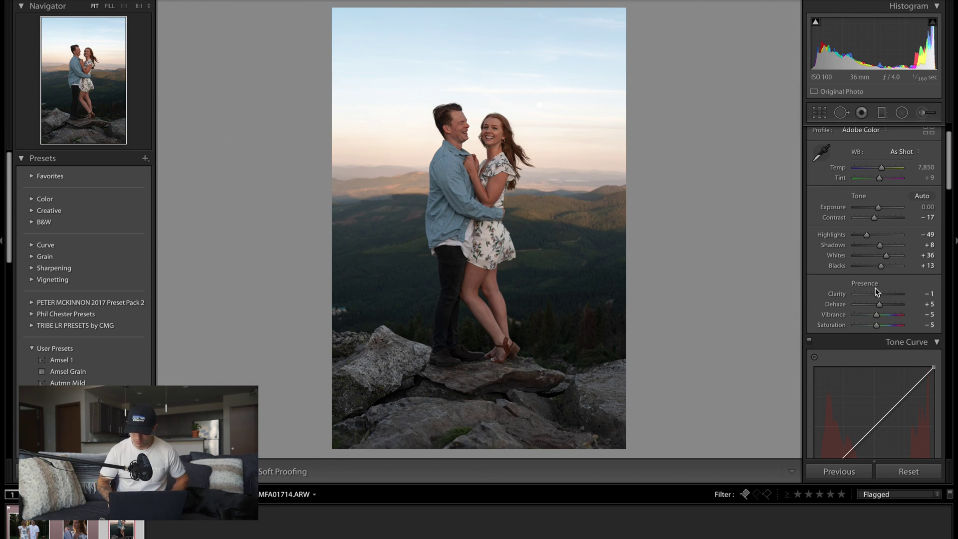
Step: Compare the edited photo repeatedly with its original Before version to judge the basic adjustments
scroll(876, 292, up, 2)
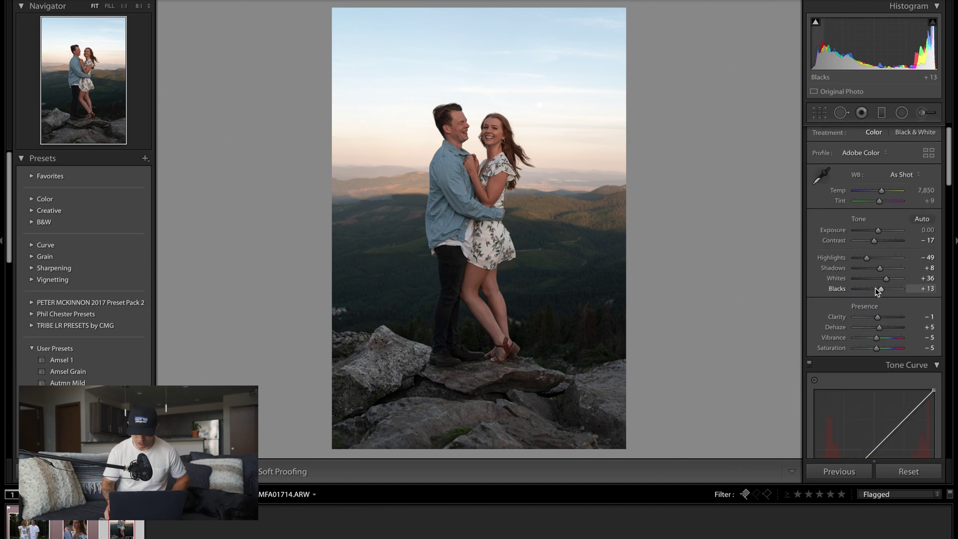
key(backslash)
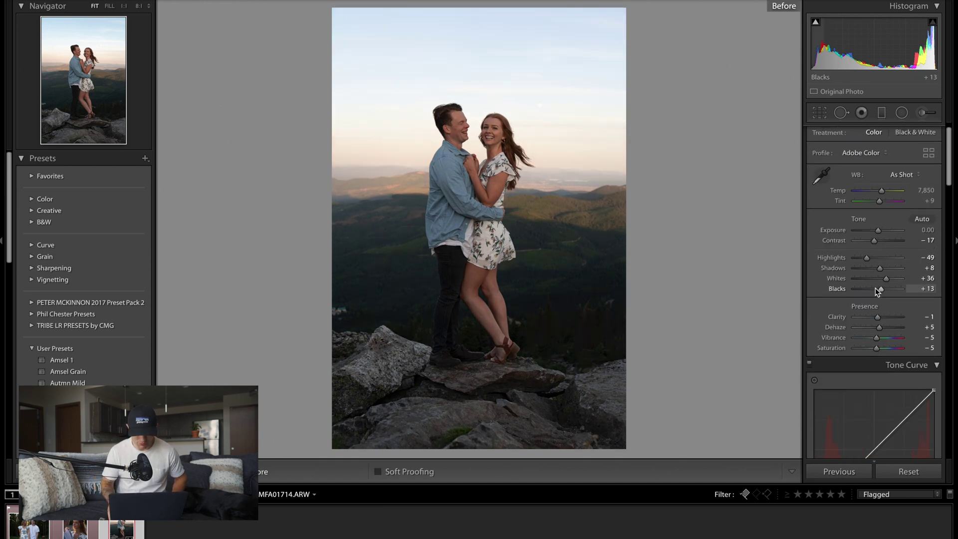
key(backslash)
key(backslash)
key(backslash)
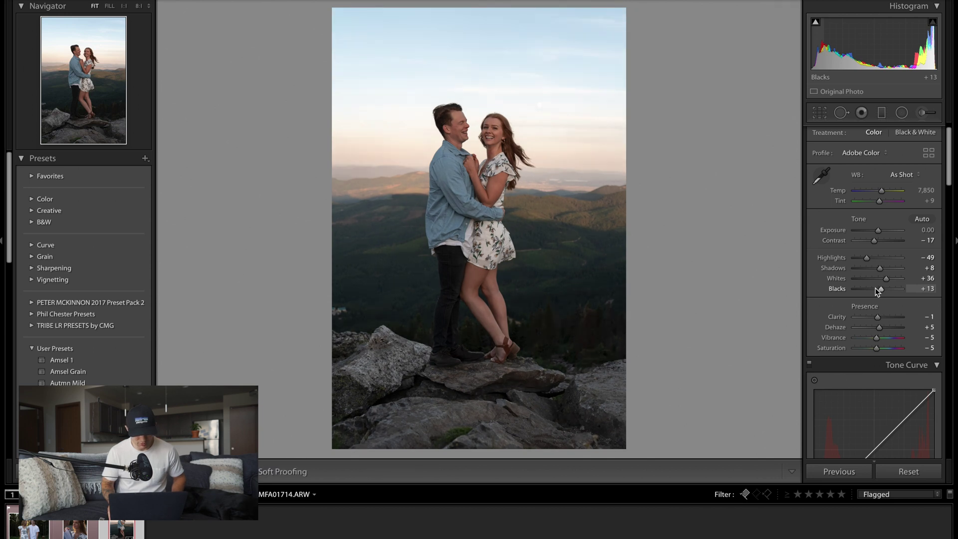
key(backslash)
key(backslash)
key(backslash)
key(backslash)
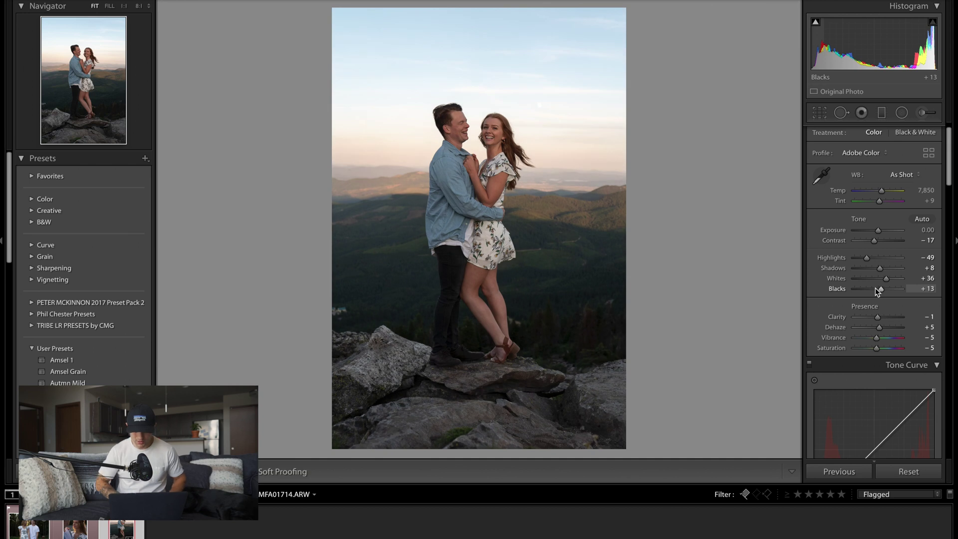
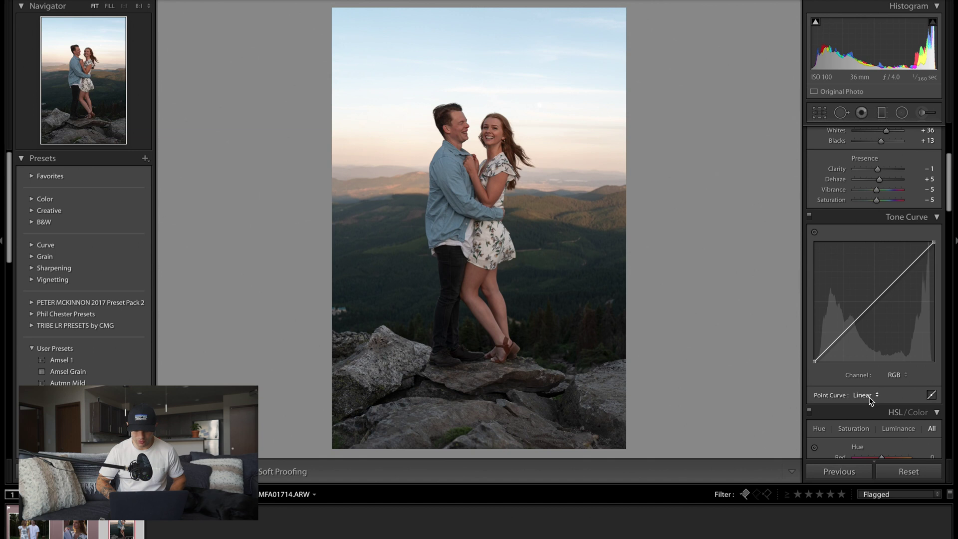
click(881, 403)
click(865, 396)
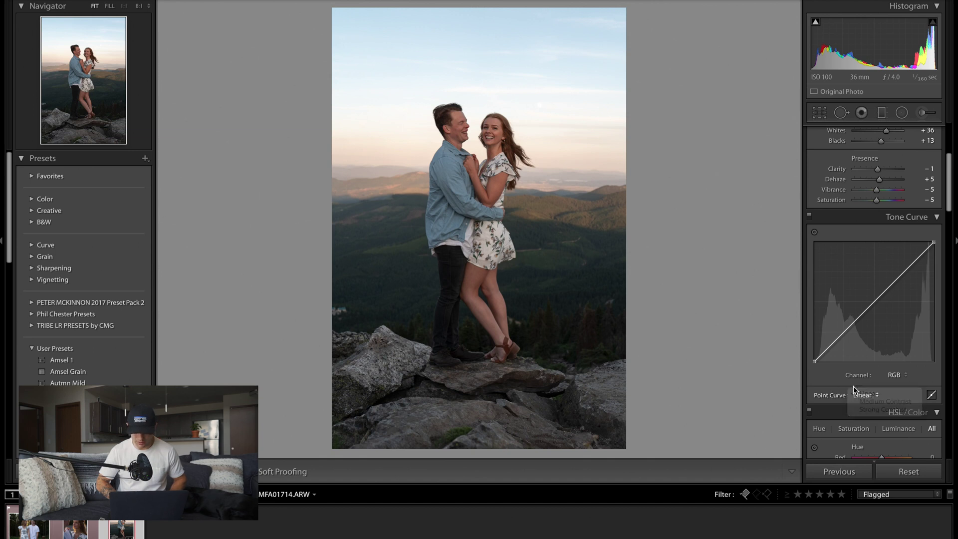
click(931, 395)
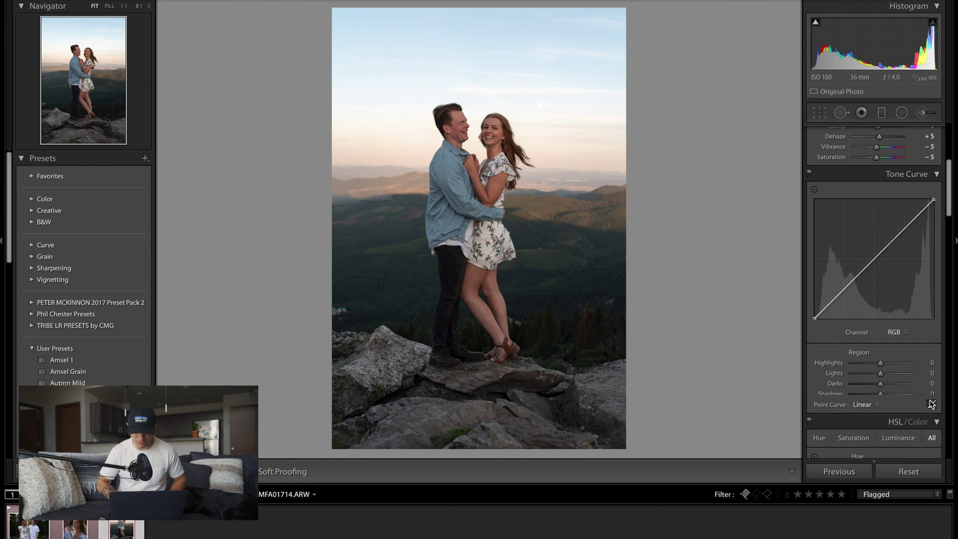
click(931, 399)
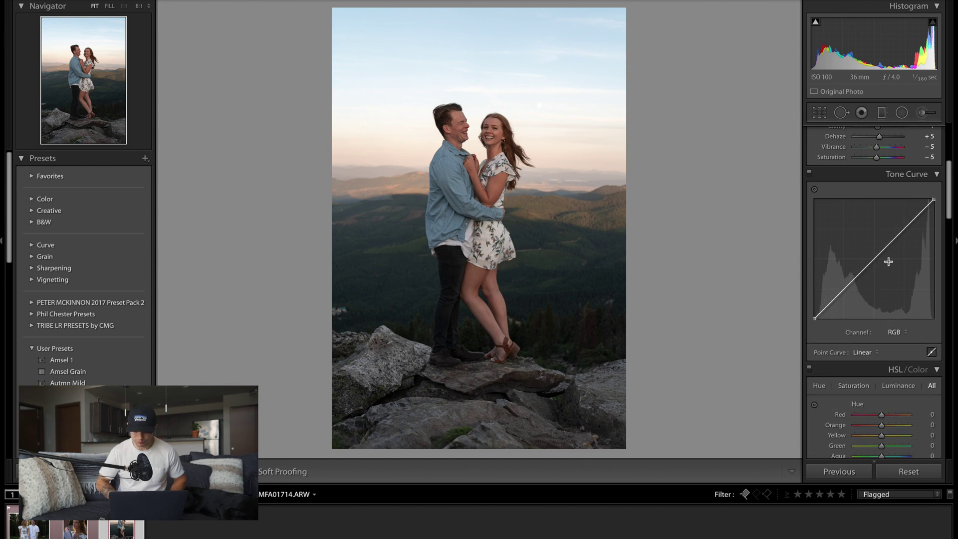
Step: Shape the RGB point curve into a soft S with raised highlights, slightly lifted midtones, darker shadows and a slightly lifted black point
scroll(887, 261, up, 1)
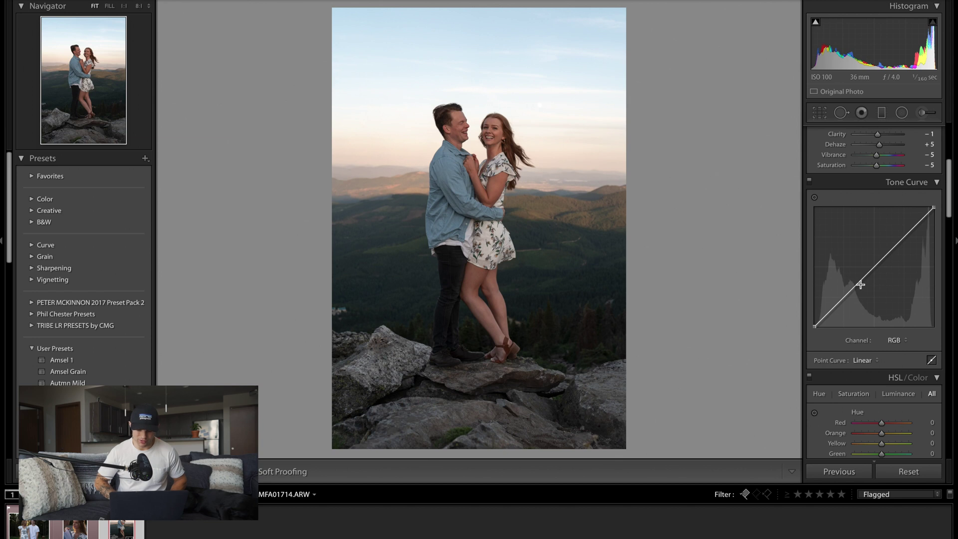
mouse_move(897, 246)
mouse_down()
mouse_move(906, 241)
mouse_move(899, 229)
mouse_up()
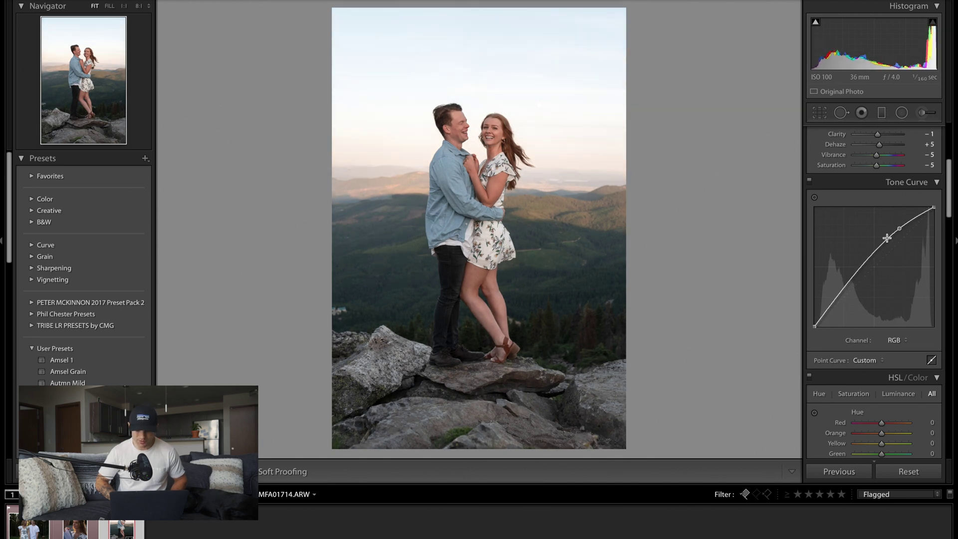
mouse_move(838, 294)
mouse_down()
mouse_move(841, 312)
mouse_move(840, 302)
mouse_up()
drag(899, 231, 901, 232)
drag(866, 274, 866, 273)
drag(840, 301, 813, 324)
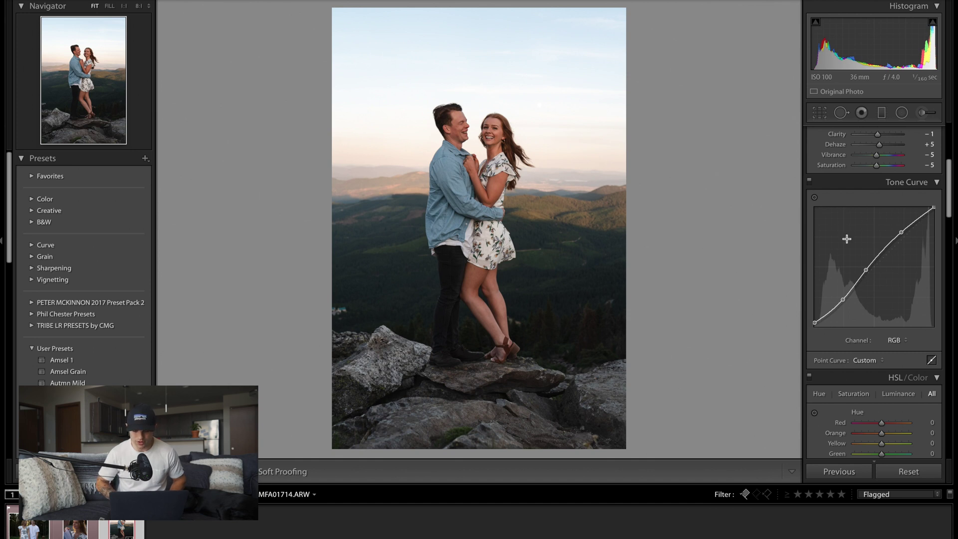
Step: Compare the photo with and without the RGB tone curve
click(808, 183)
click(808, 183)
click(808, 184)
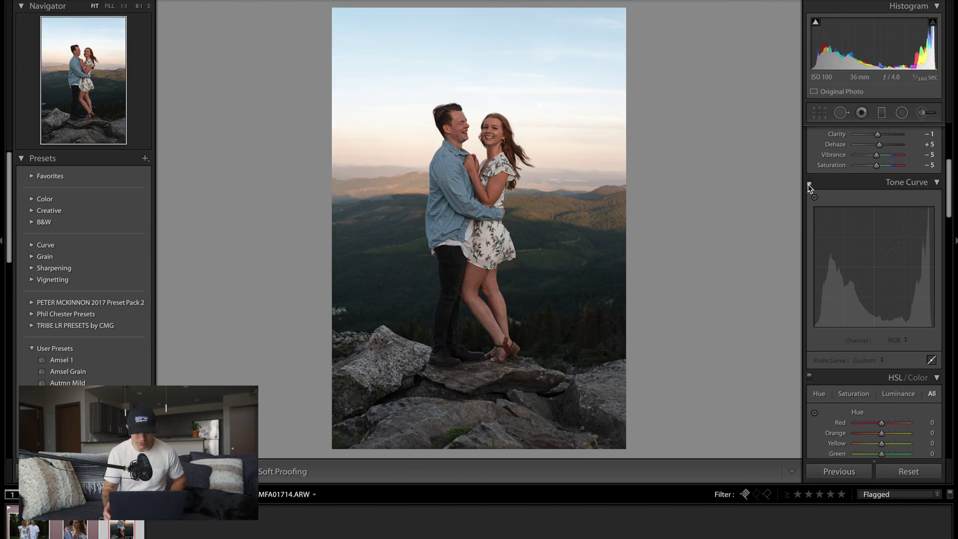
click(808, 183)
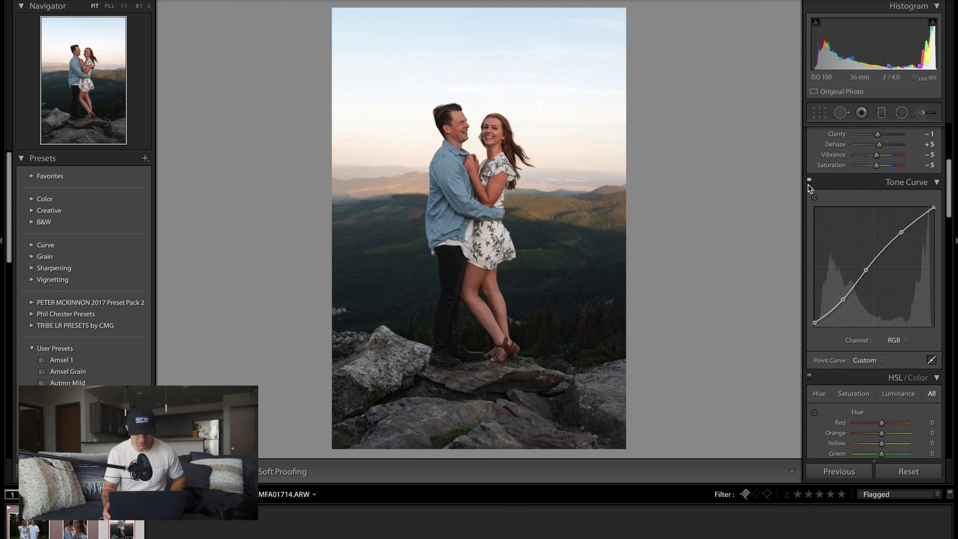
click(808, 184)
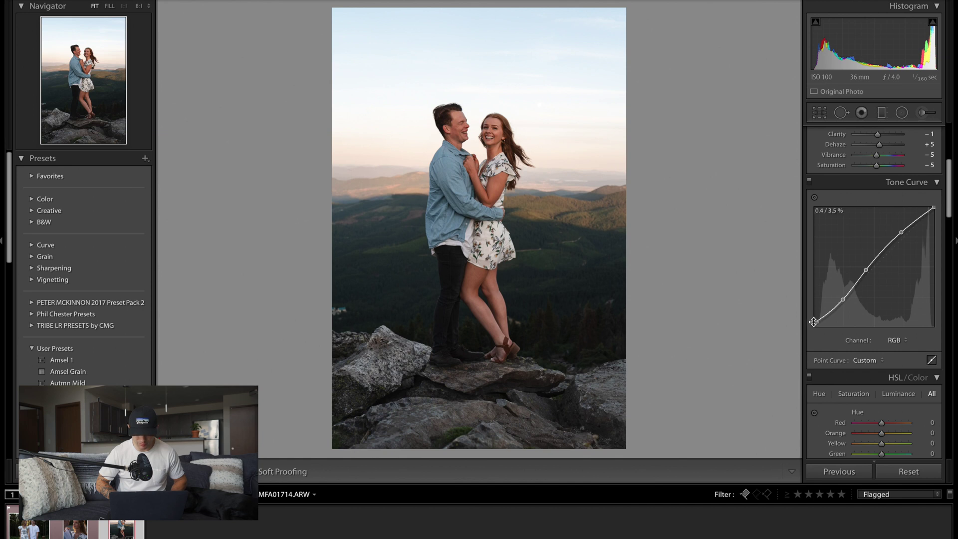
Step: Lift the RGB curve's black point to about 6.3% output and compare the photo with and without the tone curve
drag(816, 325, 809, 319)
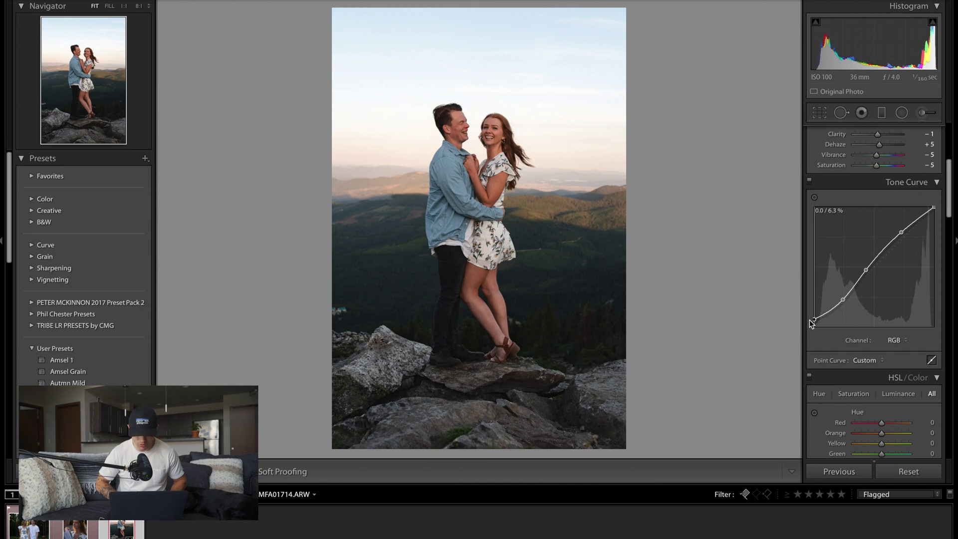
click(810, 184)
click(809, 185)
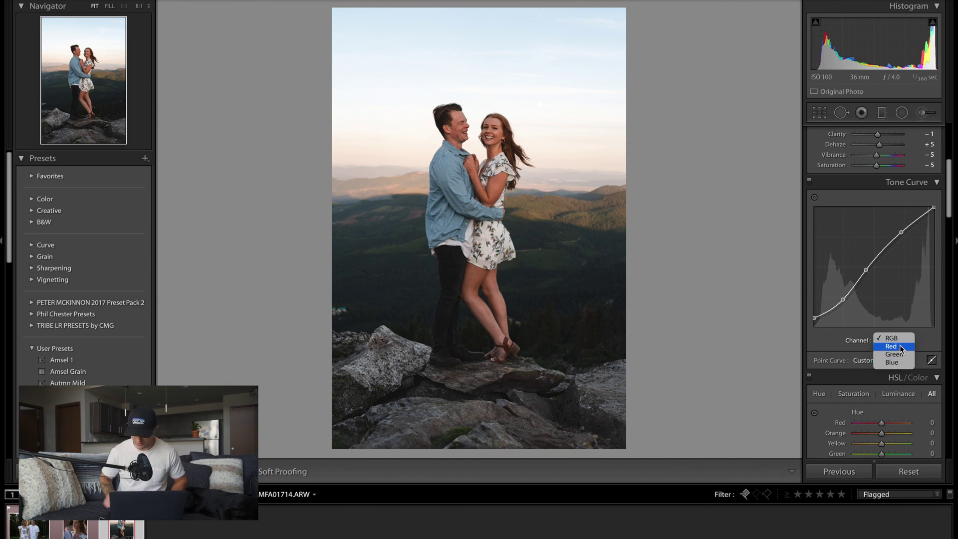
Step: Shape the Red channel curve with slightly raised highlights and shadows lowered to about 34.1/31.8% and 23.5/16.1%, plus a point near the blacks
click(891, 346)
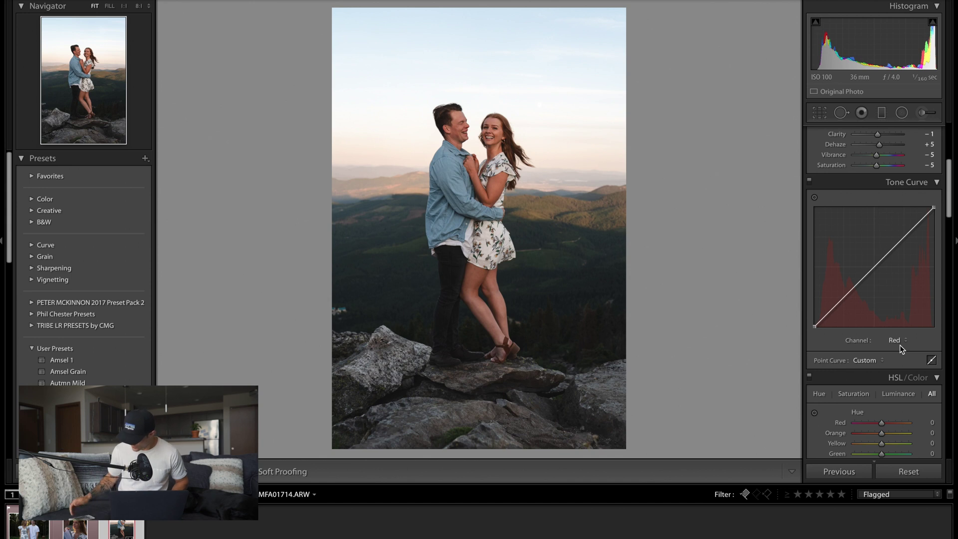
click(895, 246)
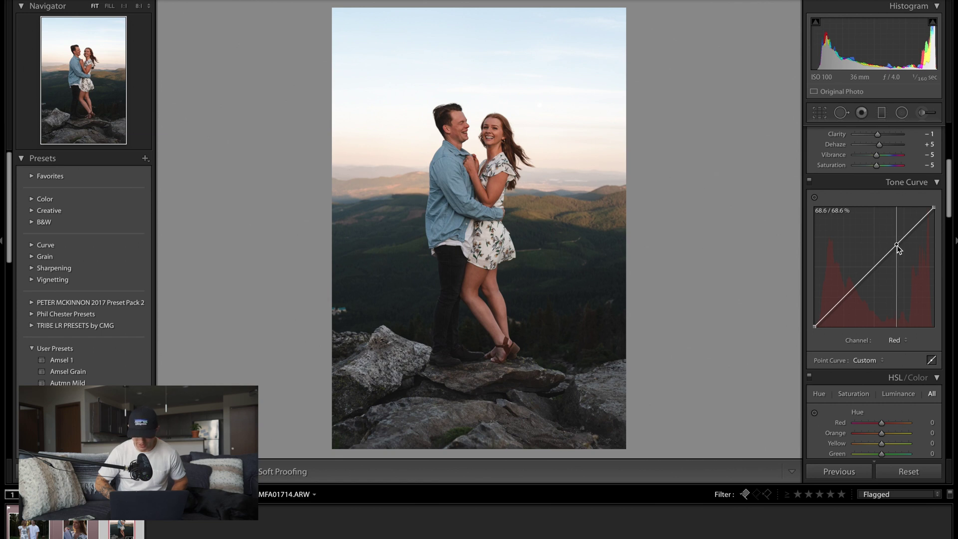
drag(894, 246, 890, 244)
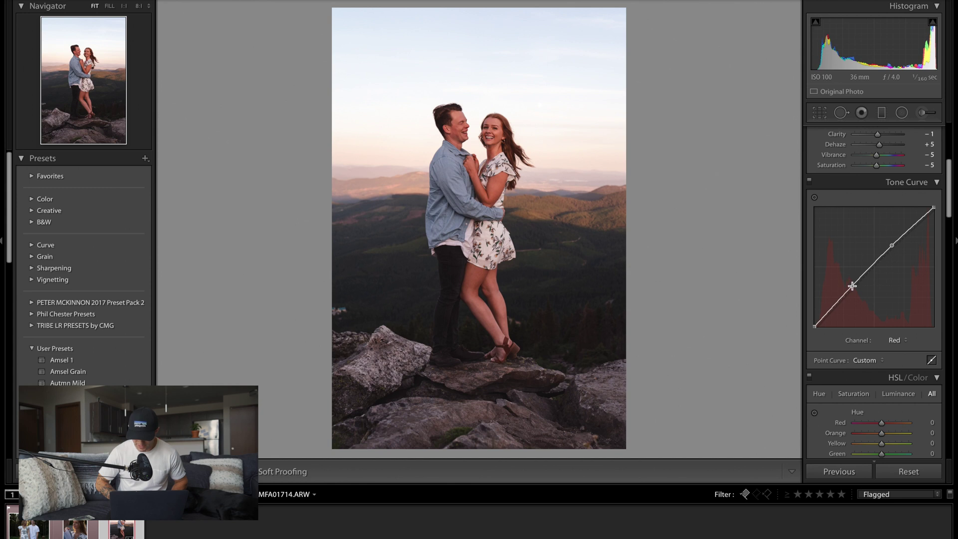
drag(852, 286, 856, 293)
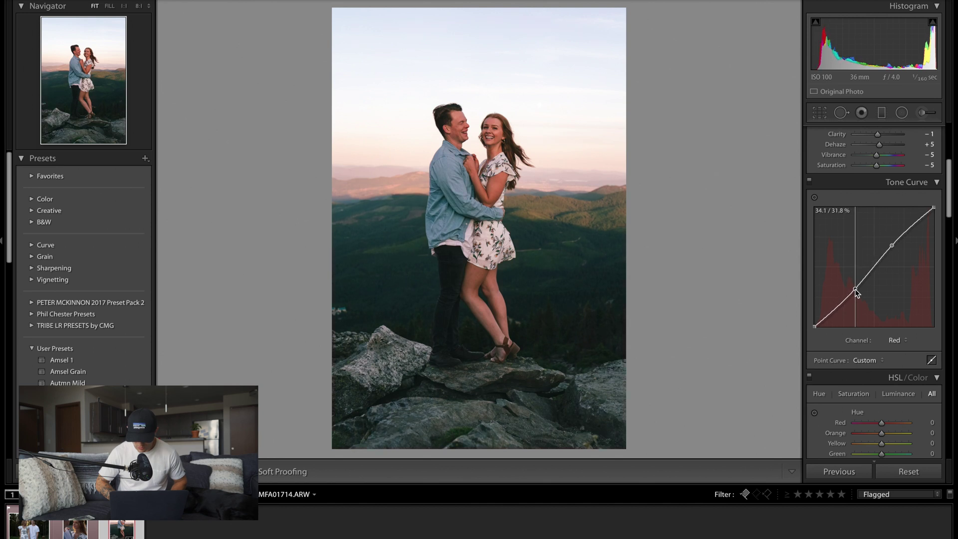
drag(841, 301, 842, 309)
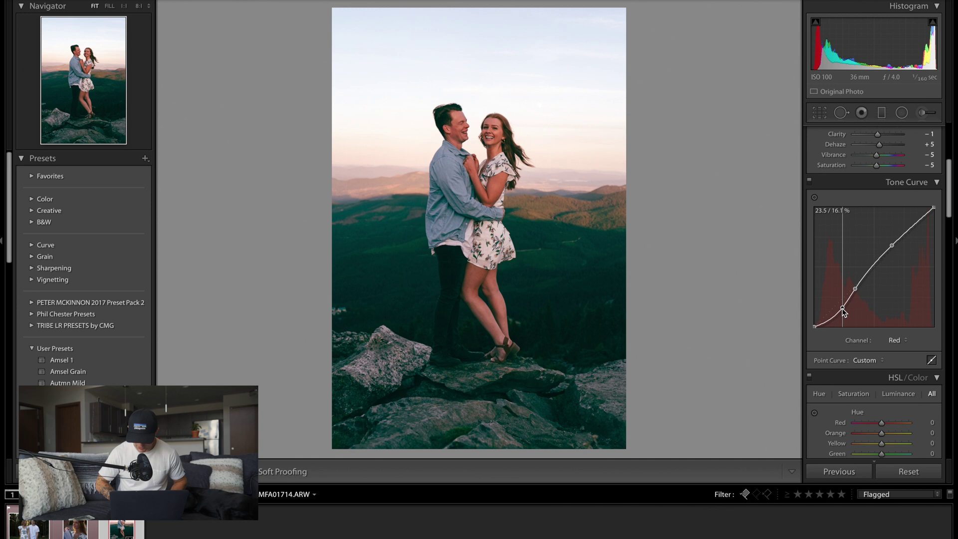
click(831, 320)
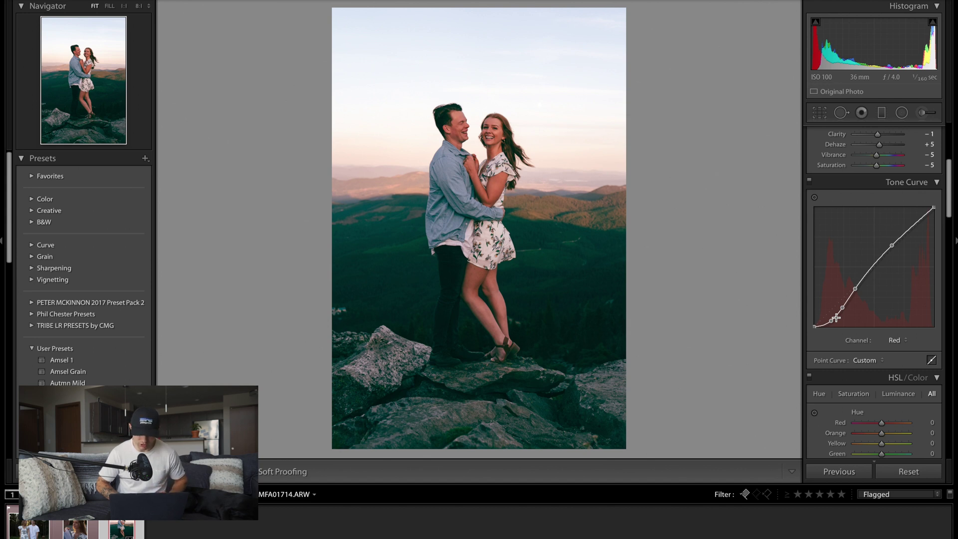
Step: Shape the Green channel curve with an upper point at about 60/62% and three lowered points through the shadows
click(892, 339)
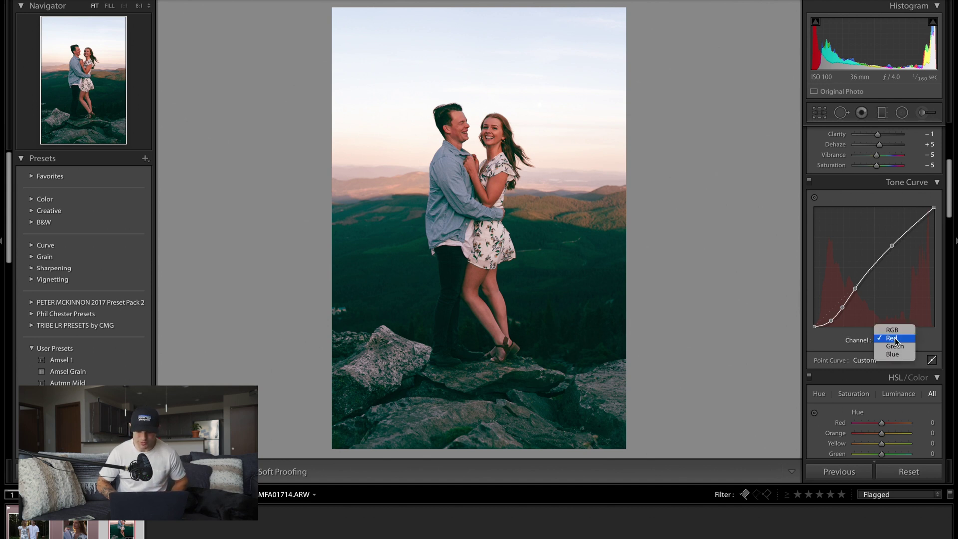
click(894, 346)
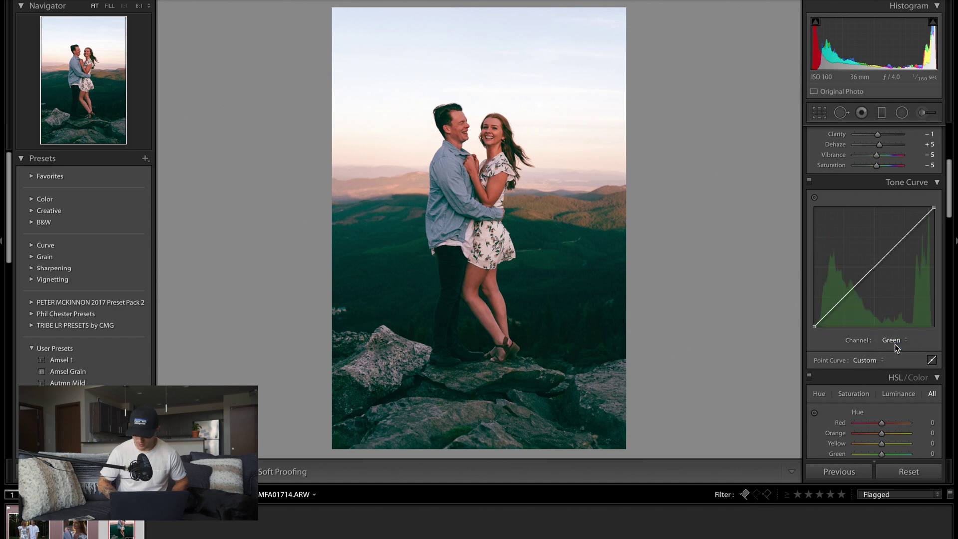
click(887, 253)
drag(852, 289, 831, 318)
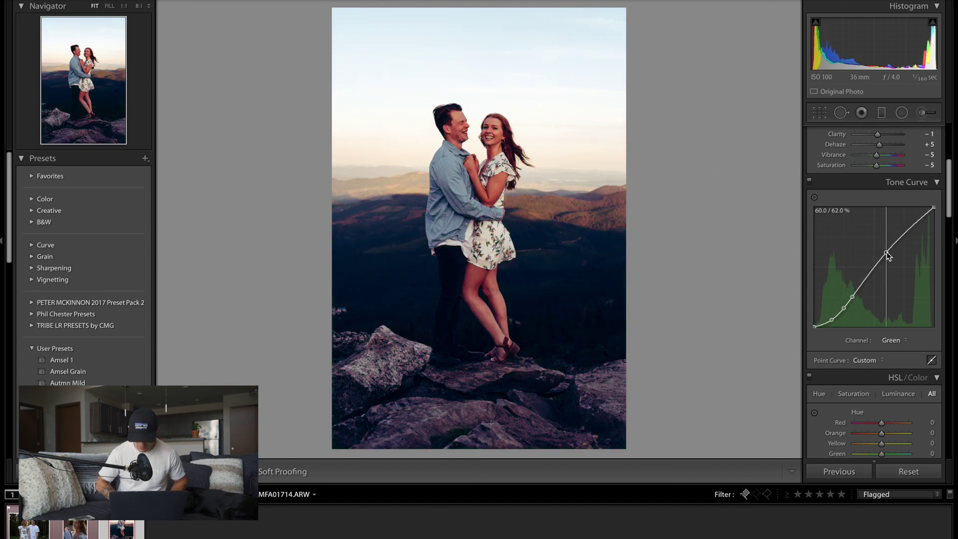
Step: Shape the Blue channel curve with one upper point and three lowered shadow points, and compare the photo with and without the tone curve
click(891, 340)
click(887, 346)
click(890, 250)
drag(852, 288, 852, 298)
mouse_move(832, 309)
mouse_down()
mouse_move(831, 321)
mouse_move(843, 310)
mouse_up()
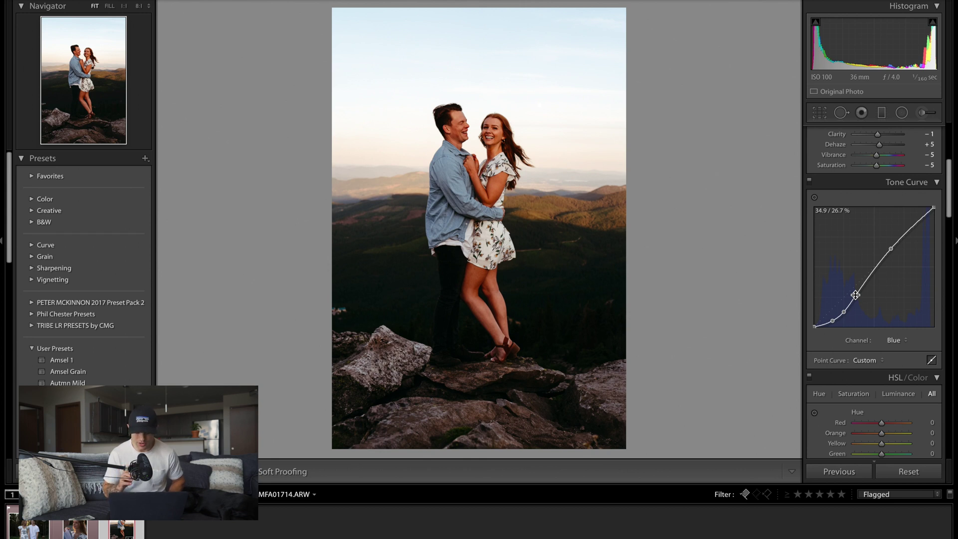
click(809, 182)
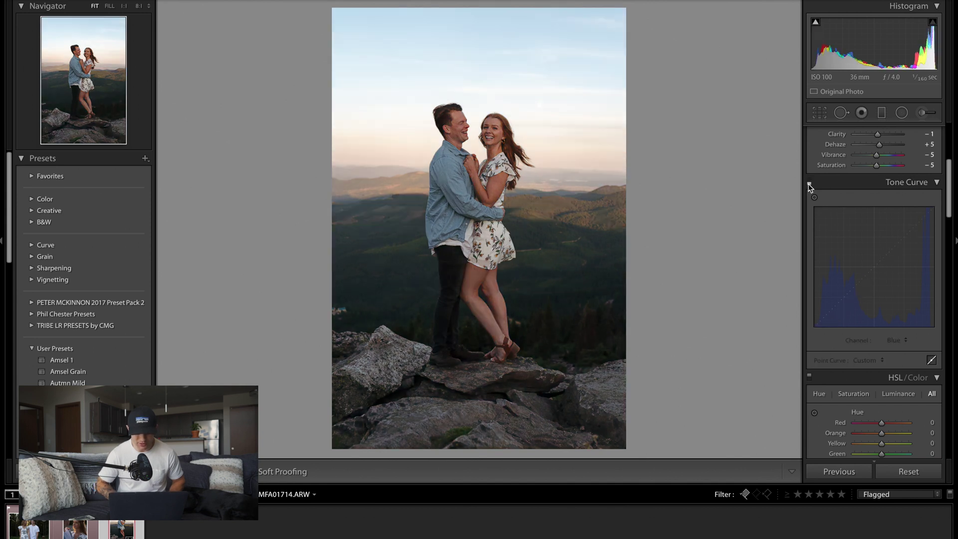
click(809, 184)
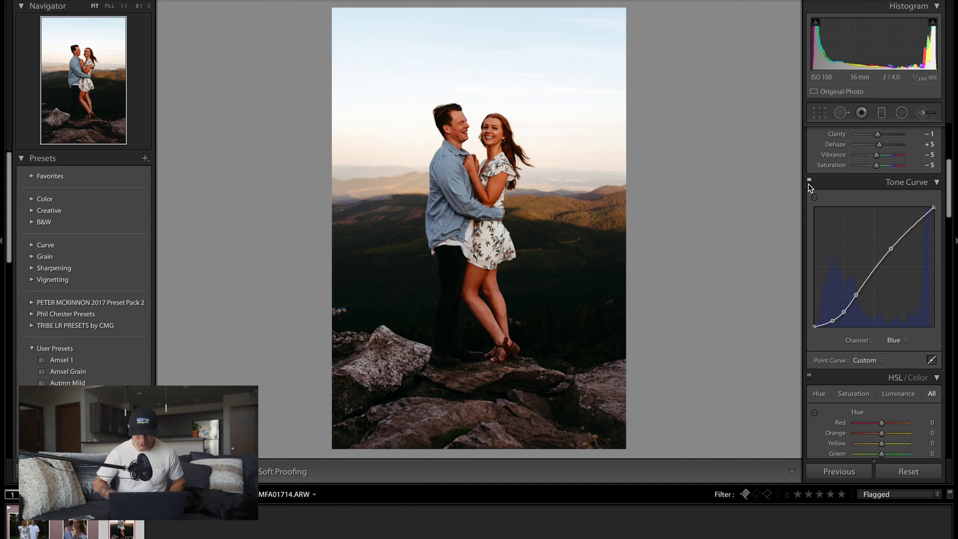
Step: Lower the Contrast to -30 and set the Saturation to -10 in the basic adjustments
scroll(862, 180, up, 5)
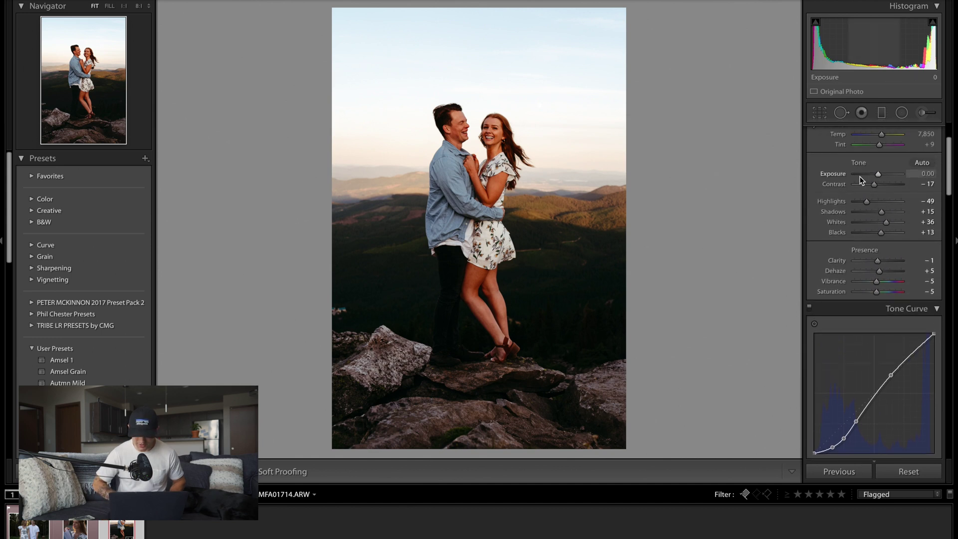
drag(872, 184, 870, 185)
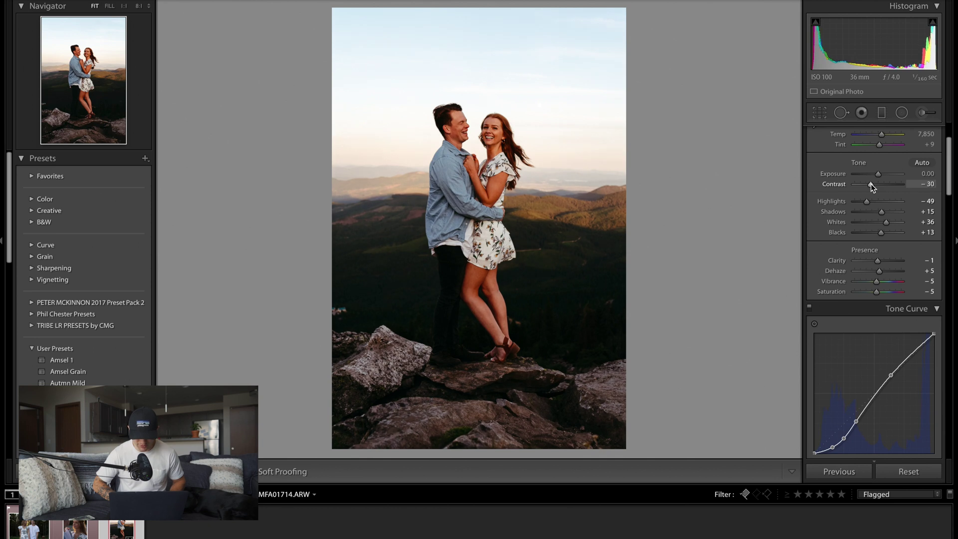
click(930, 292)
text(-1)
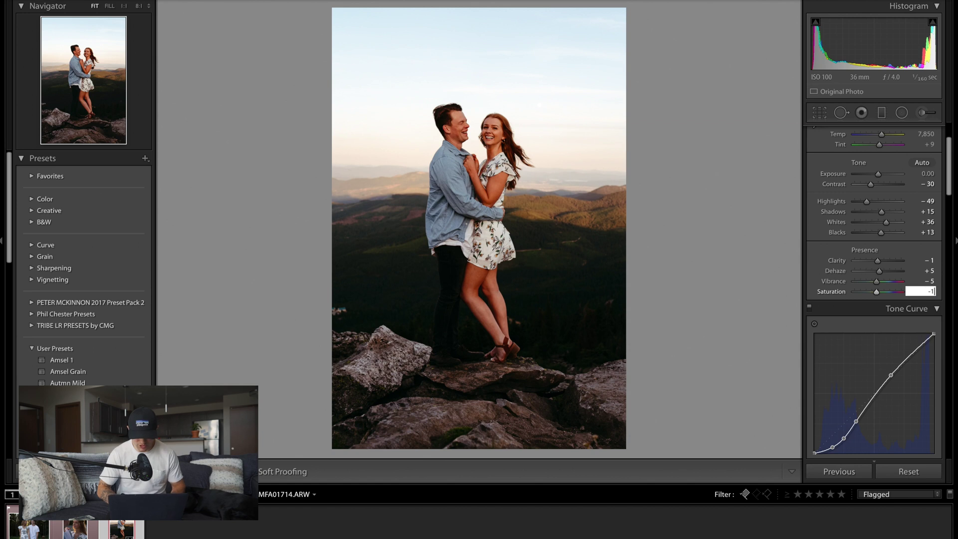
text(0)
key(Return)
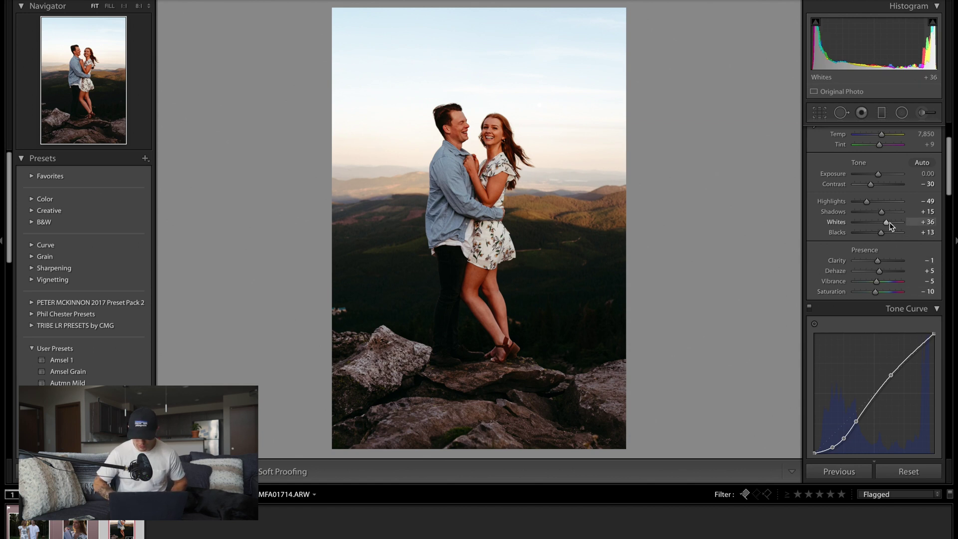
Step: Set the Whites to +40, lower the Highlights to -51 and raise the Blacks to +29
click(928, 221)
text(4)
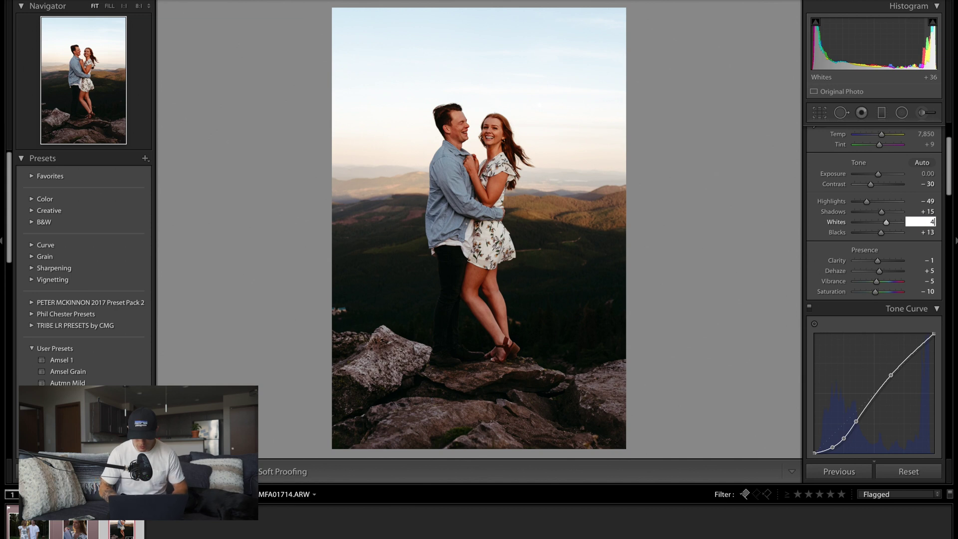
text(0)
key(Return)
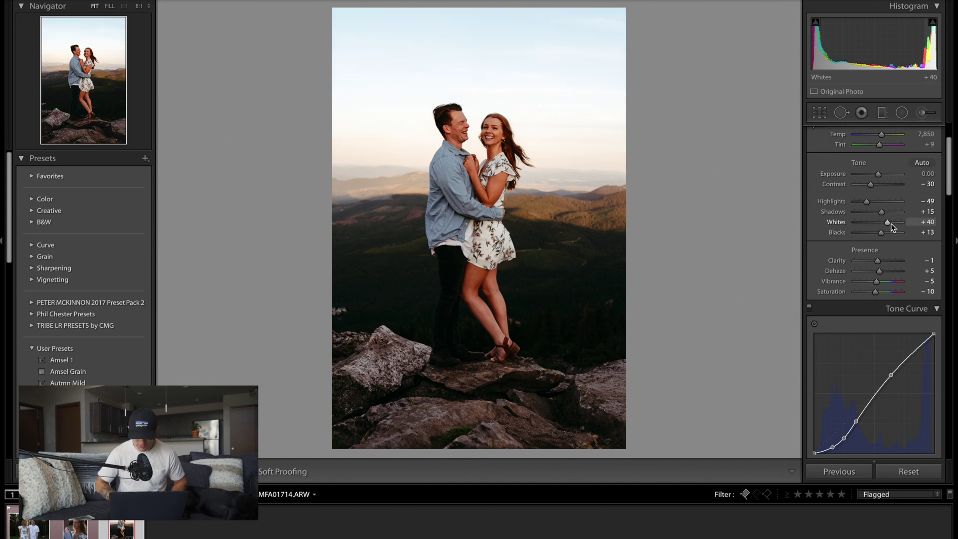
drag(868, 200, 865, 204)
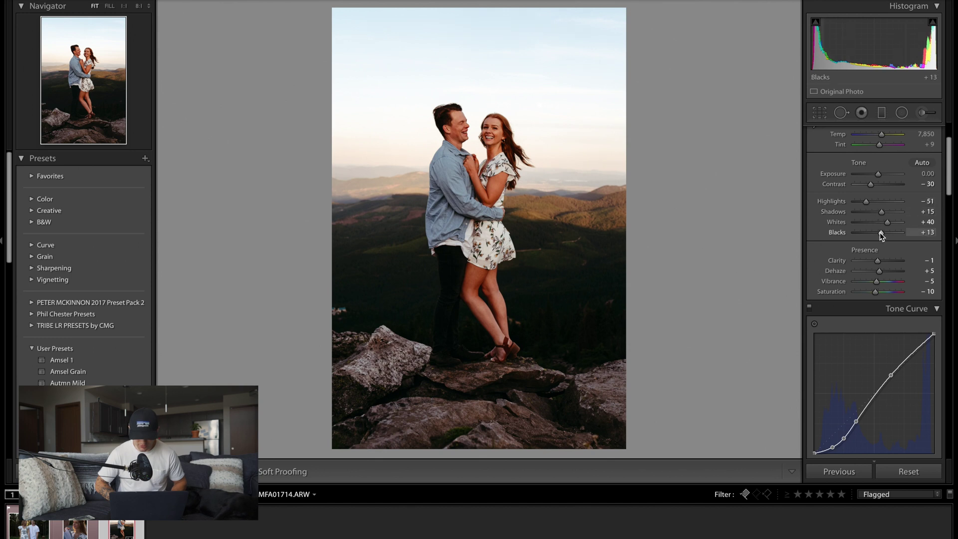
drag(880, 233, 883, 235)
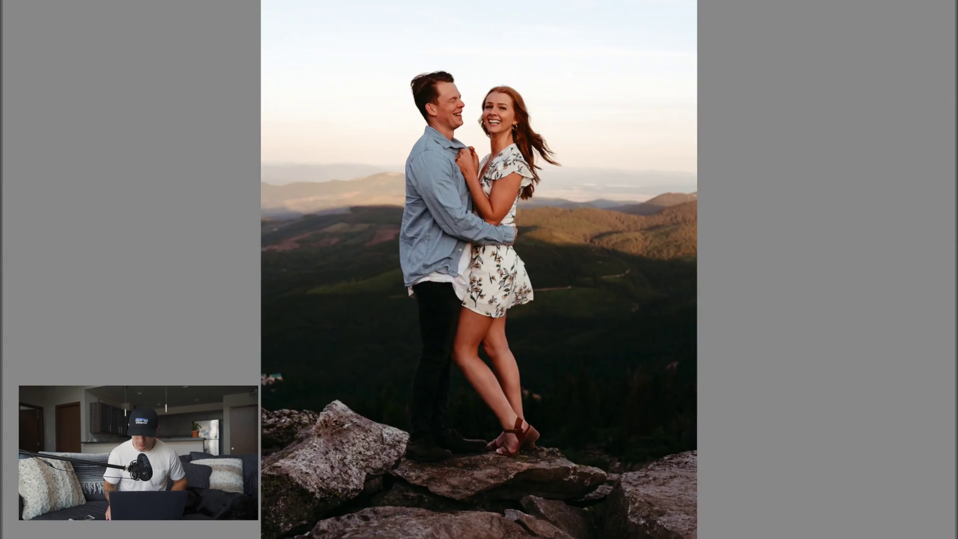
Step: Compare the photo before and after the edits at full-screen size, and return to the editing view
key(backslash)
key(backslash)
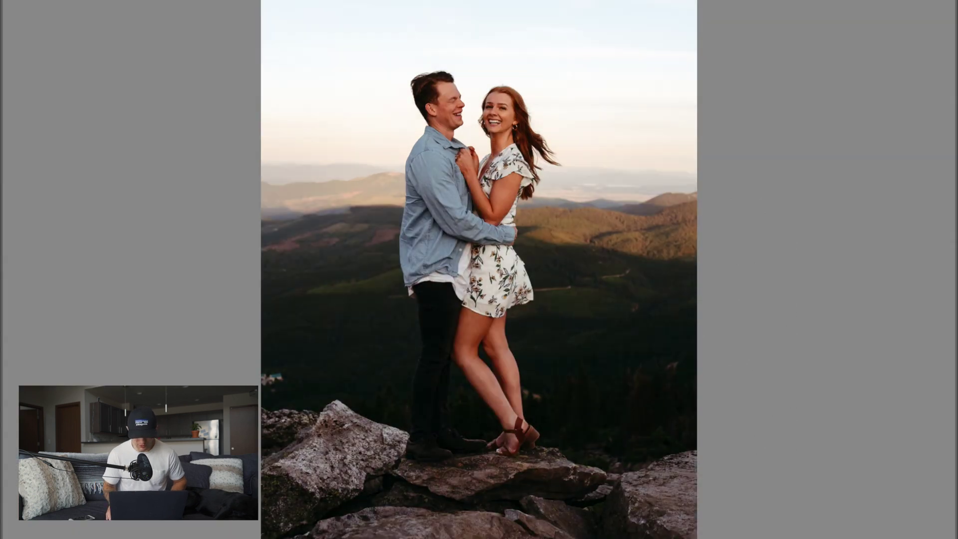
key(backslash)
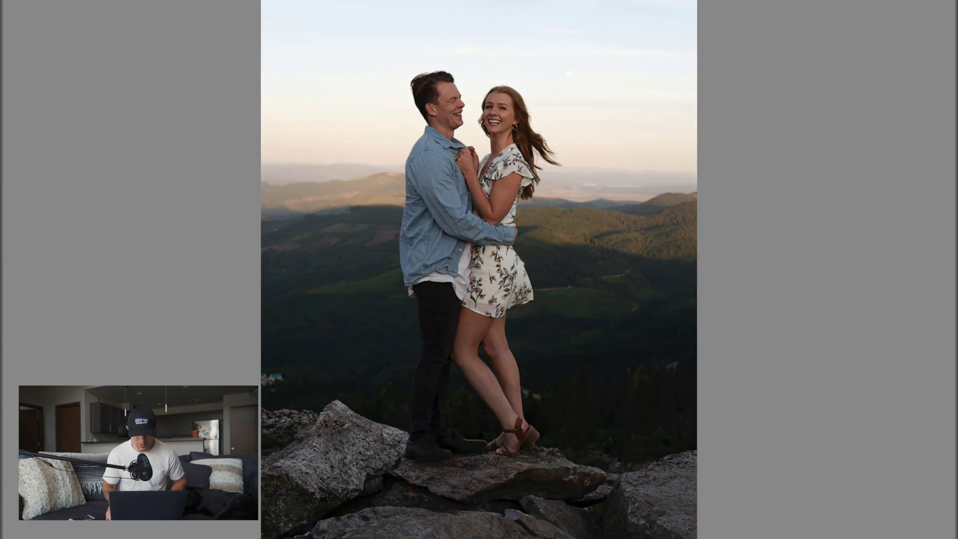
key(backslash)
key(f)
Step: Set the HSL hues to Red +8, Orange +3, Yellow +25, Green -12, Aqua +5, Blue -15, Purple +8 and Magenta -6
scroll(850, 241, down, 8)
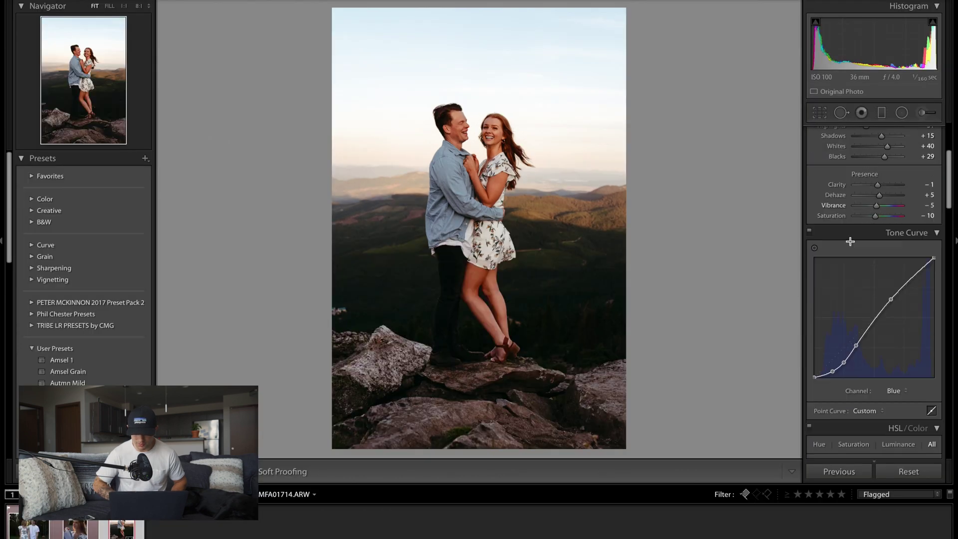
scroll(851, 241, down, 2)
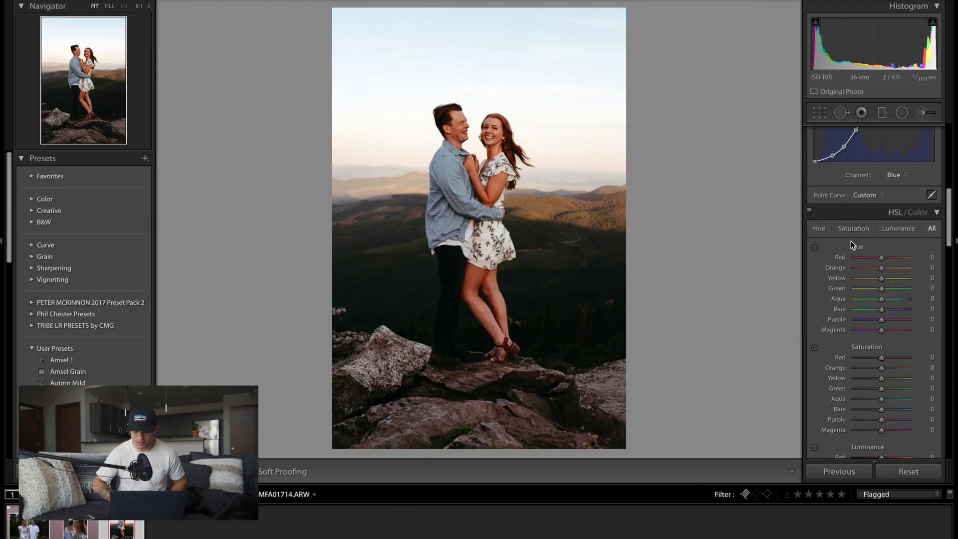
scroll(851, 241, down, 3)
scroll(851, 241, down, 1)
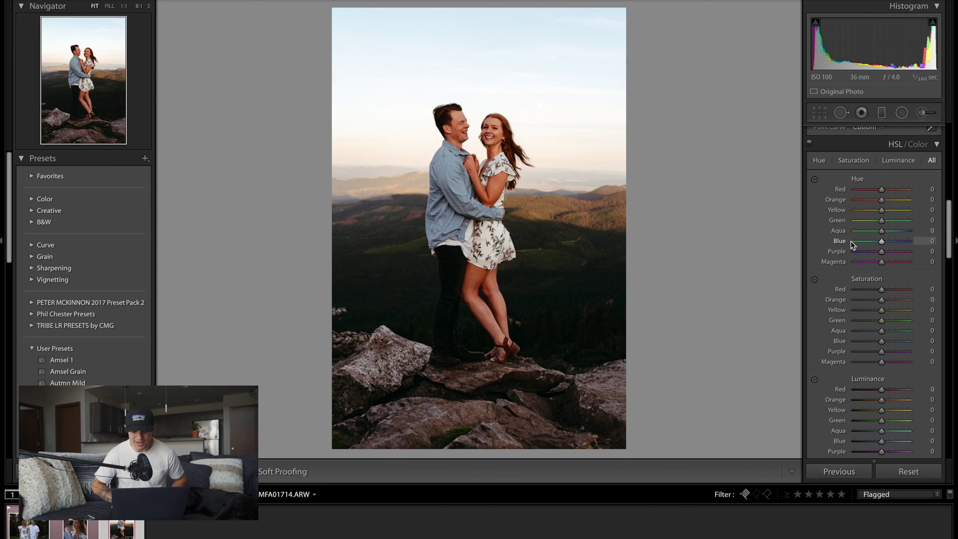
scroll(851, 241, down, 2)
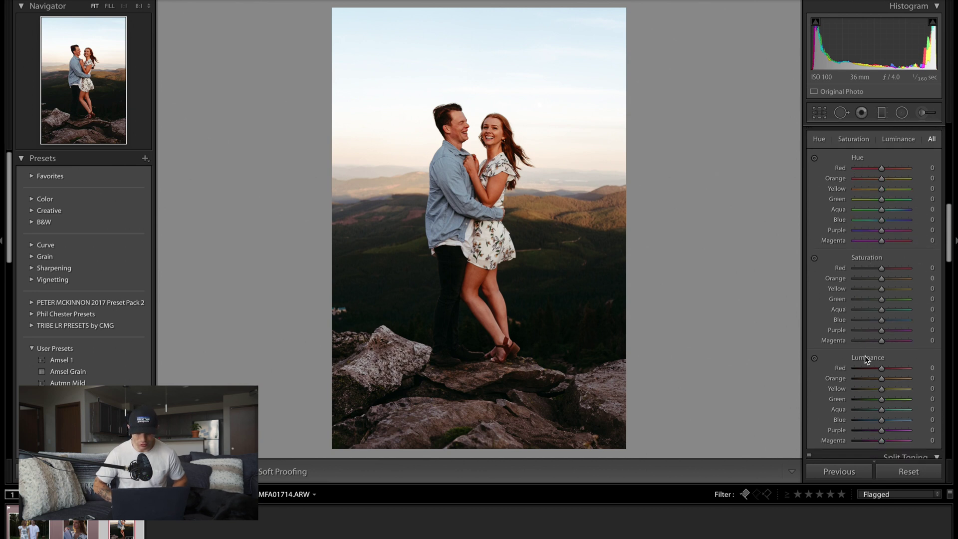
scroll(850, 340, down, 2)
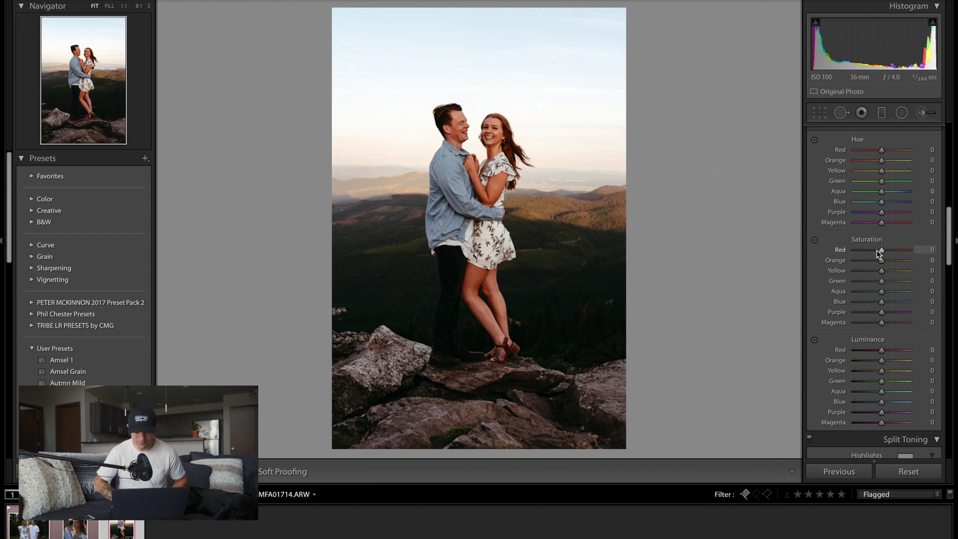
scroll(879, 253, up, 1)
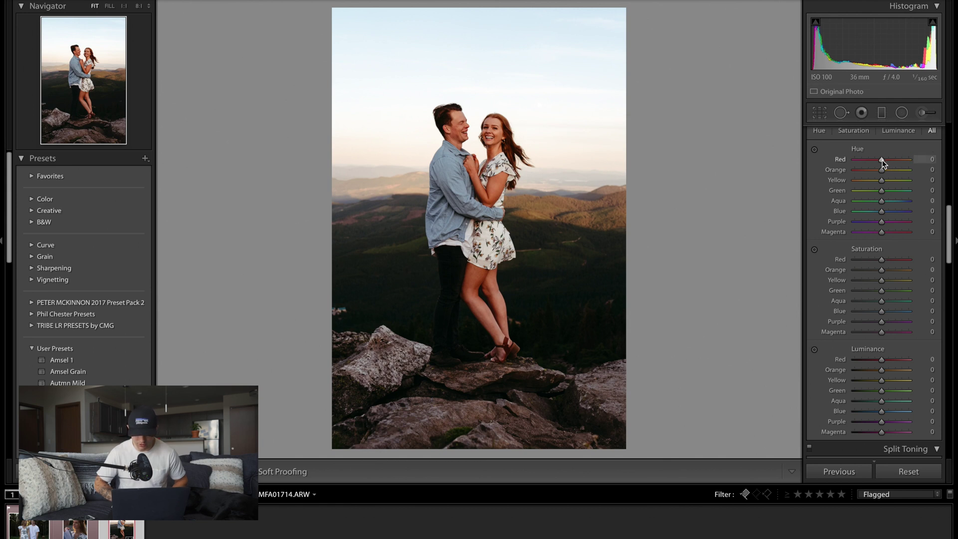
drag(882, 163, 884, 163)
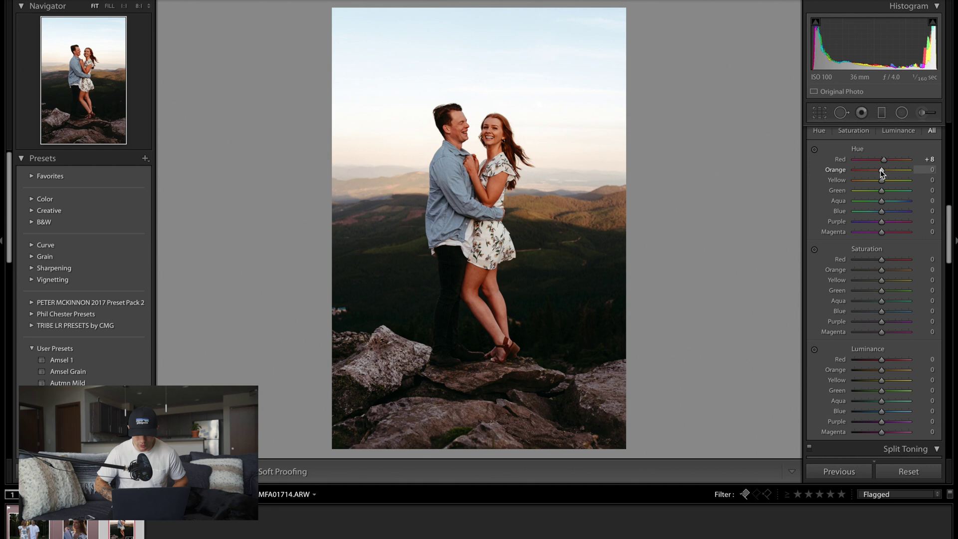
drag(880, 169, 880, 170)
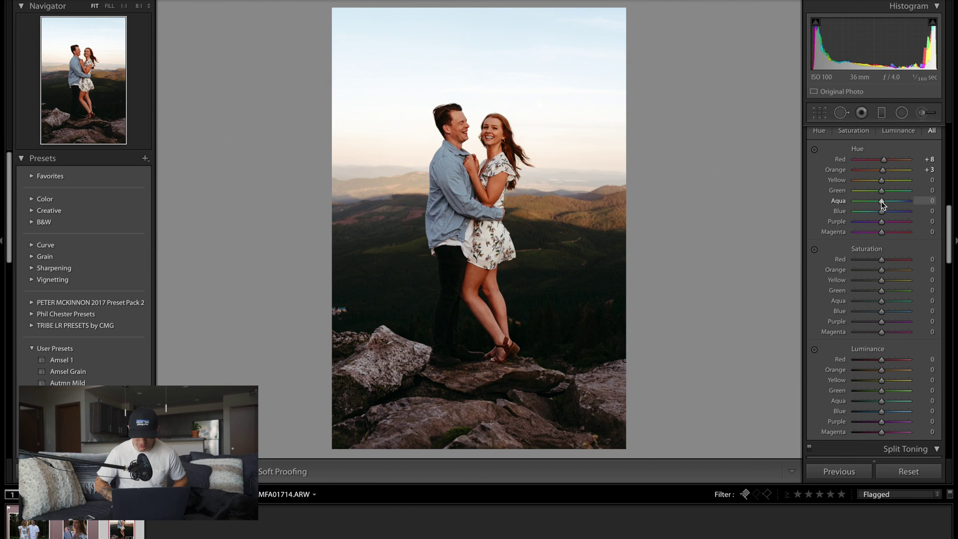
drag(881, 212, 883, 202)
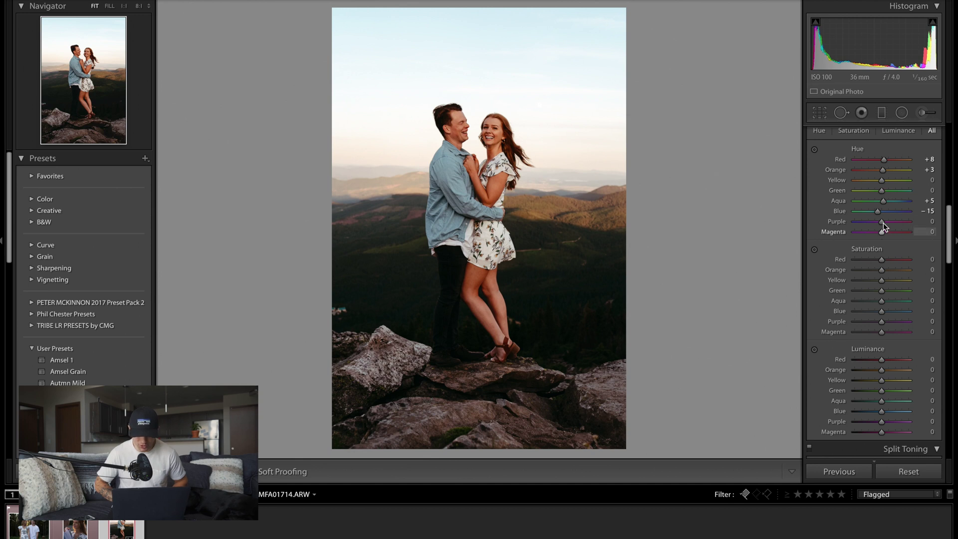
drag(881, 222, 879, 232)
drag(881, 180, 878, 191)
Step: Set the HSL saturations to Red -6, Orange -4, Yellow +28, Green +18, Aqua +11, Blue +6, Purple -25 and Magenta -26
scroll(879, 224, down, 1)
drag(881, 237, 885, 257)
drag(881, 267, 889, 247)
drag(881, 278, 874, 288)
drag(881, 298, 874, 298)
drag(881, 226, 879, 227)
Step: Set the HSL luminances to Red -4, Orange +9, Yellow +11, Green +31, Aqua -16 and Blue +11
drag(881, 347, 884, 347)
drag(881, 327, 883, 337)
drag(881, 378, 884, 338)
scroll(884, 339, down, 2)
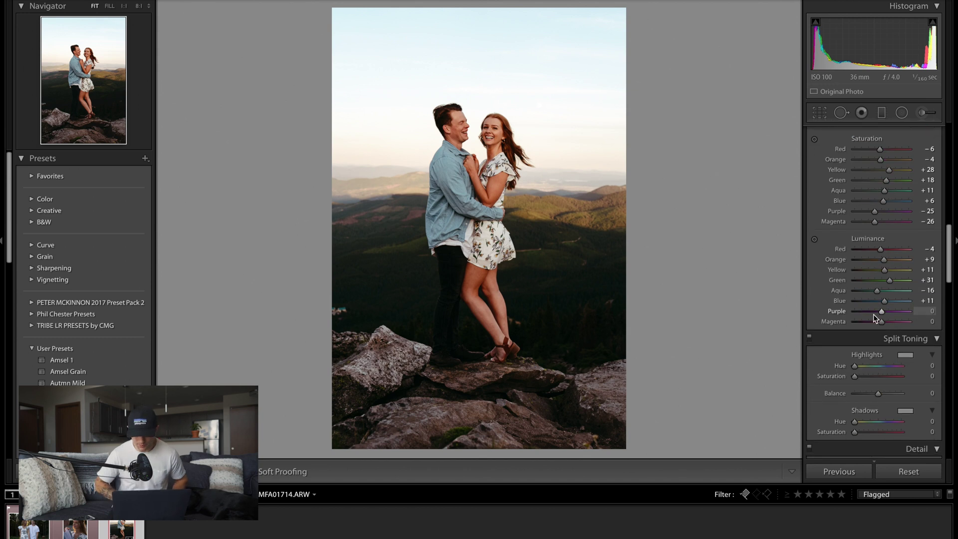
Step: Compare the photo several times with and without the HSL adjustments
scroll(872, 313, up, 4)
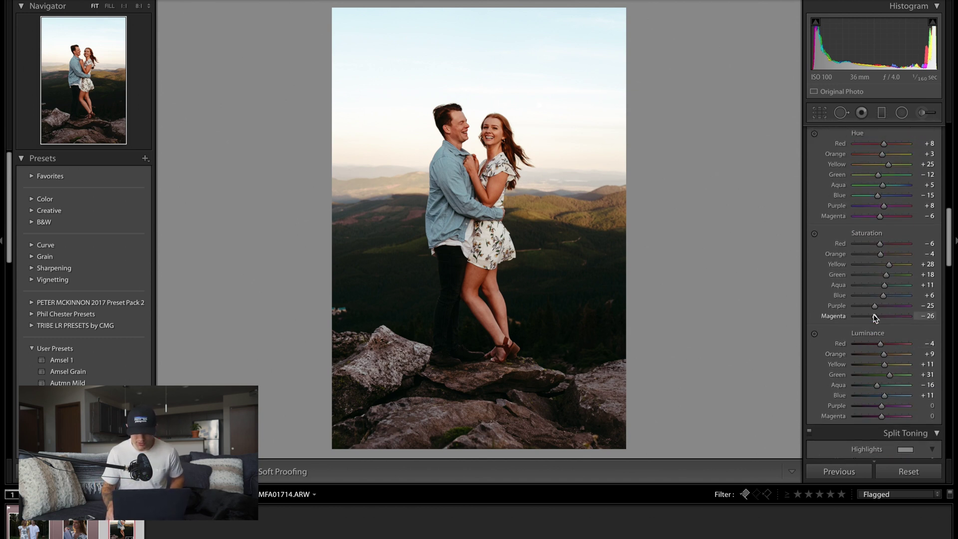
scroll(872, 313, up, 3)
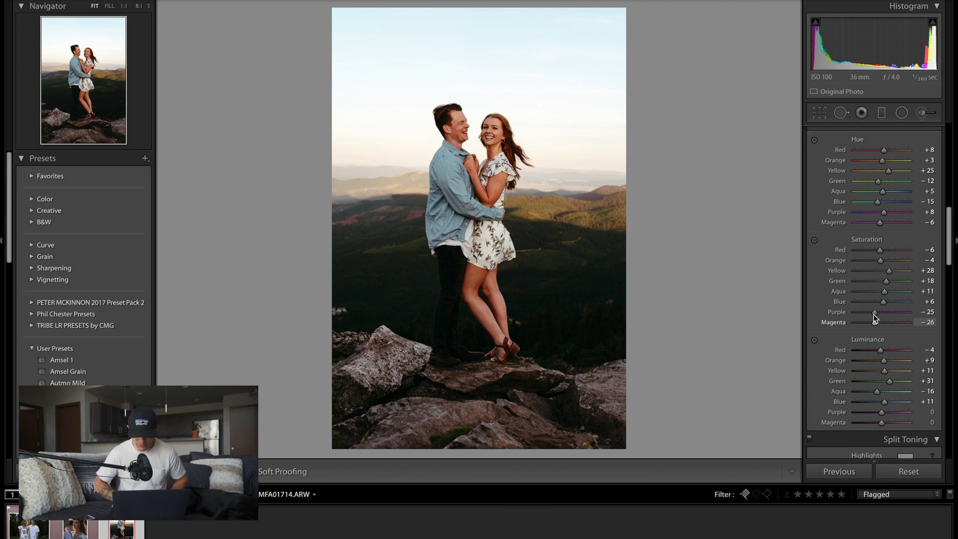
click(809, 154)
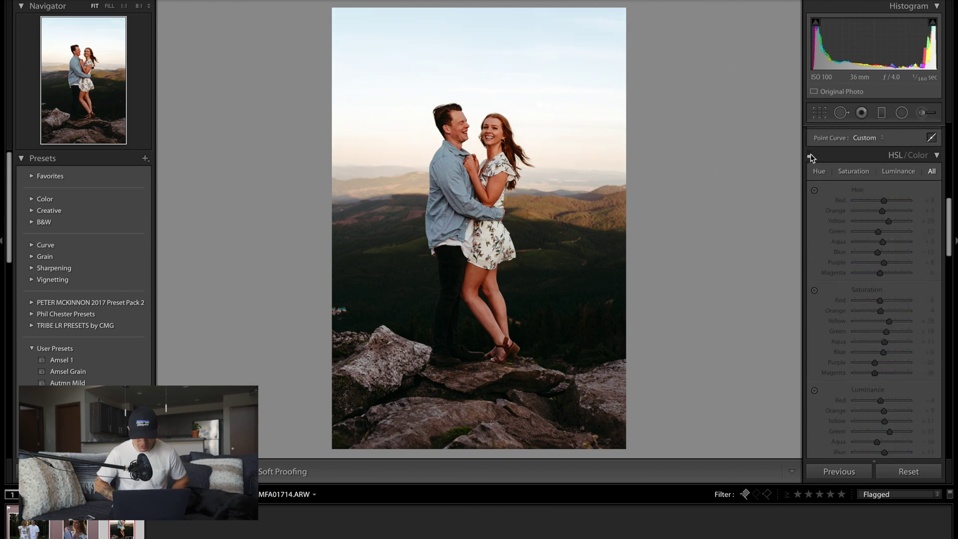
click(810, 154)
click(810, 154)
click(810, 154)
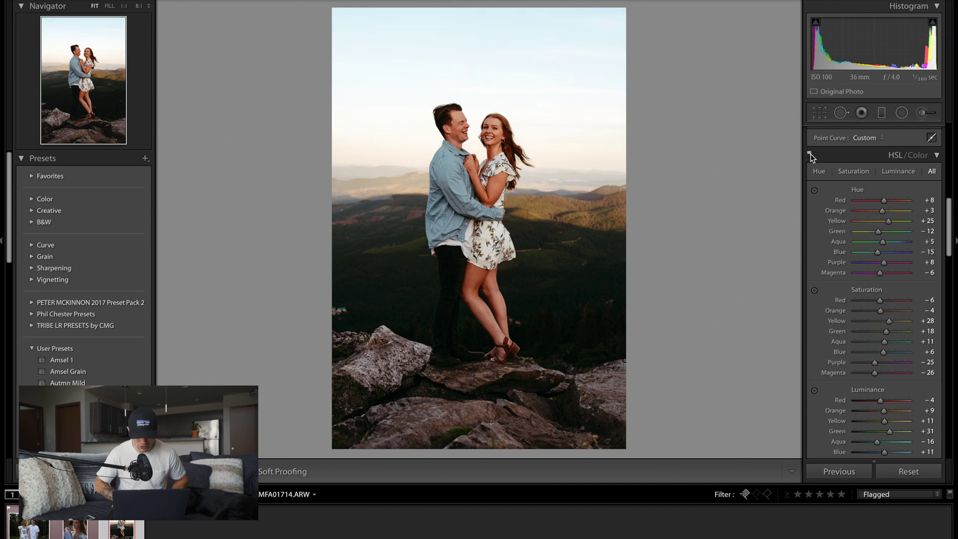
click(810, 154)
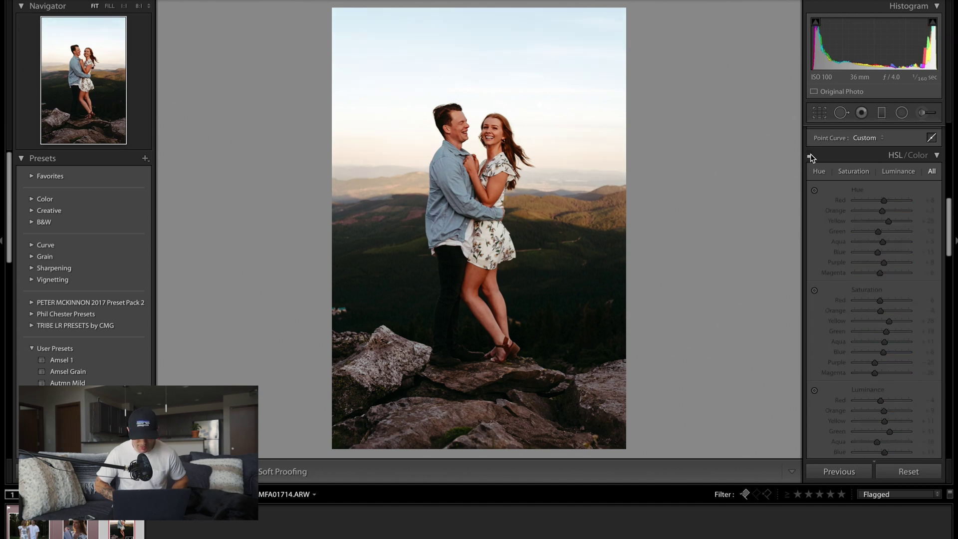
click(810, 154)
click(809, 154)
click(810, 154)
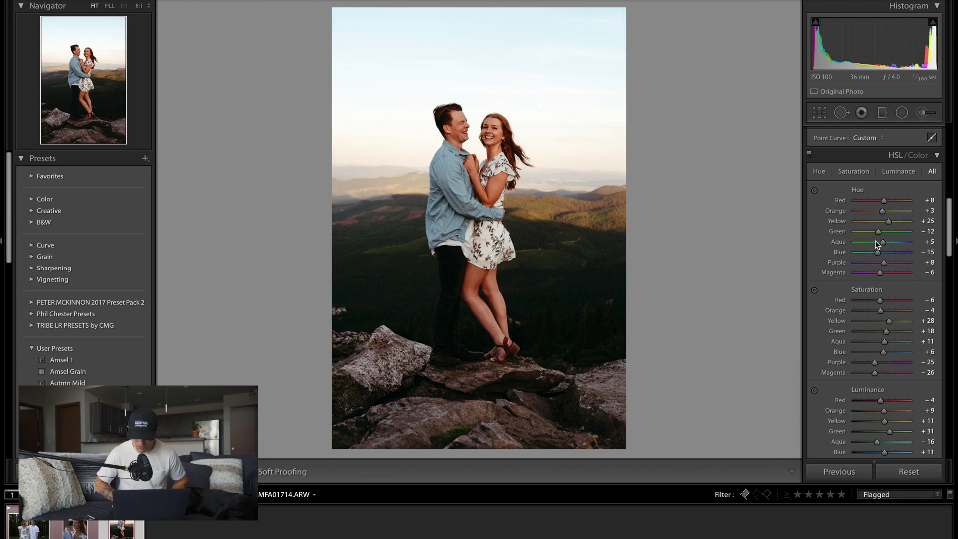
Step: Reduce the Yellow hue to +11 and compare the photo with and without the HSL adjustments
drag(886, 223, 884, 224)
click(810, 154)
click(810, 154)
Step: Tint the split toning highlights a warm orange with hue 30 and saturation 6
scroll(869, 273, down, 5)
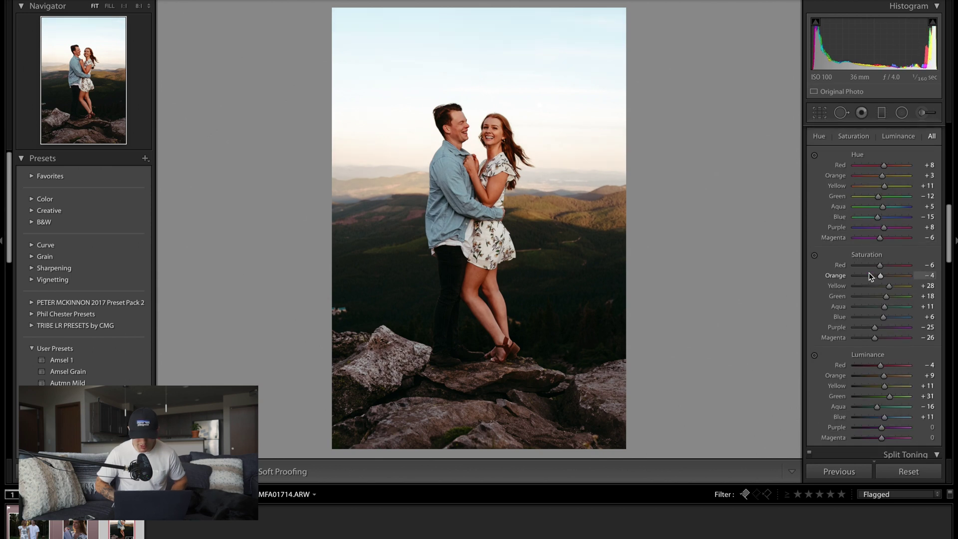
scroll(868, 273, down, 4)
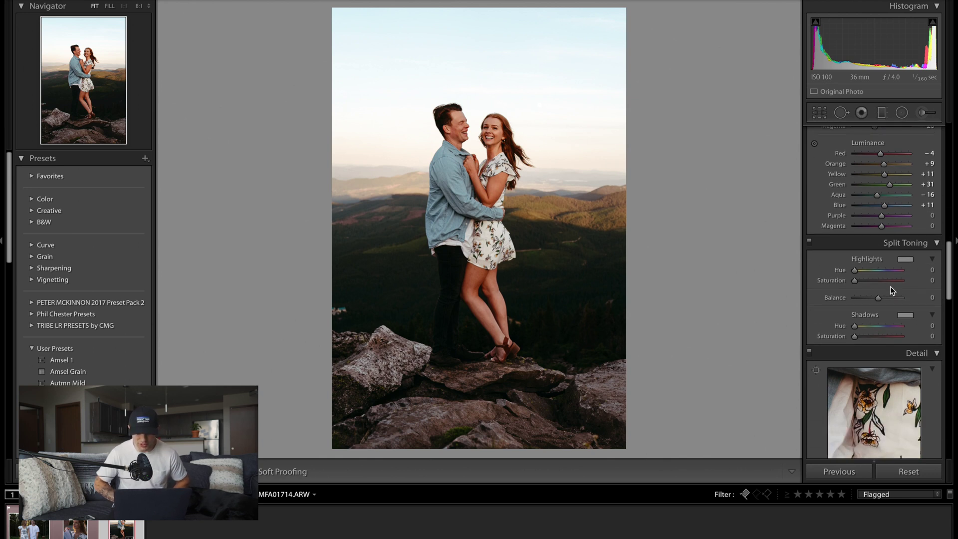
click(905, 261)
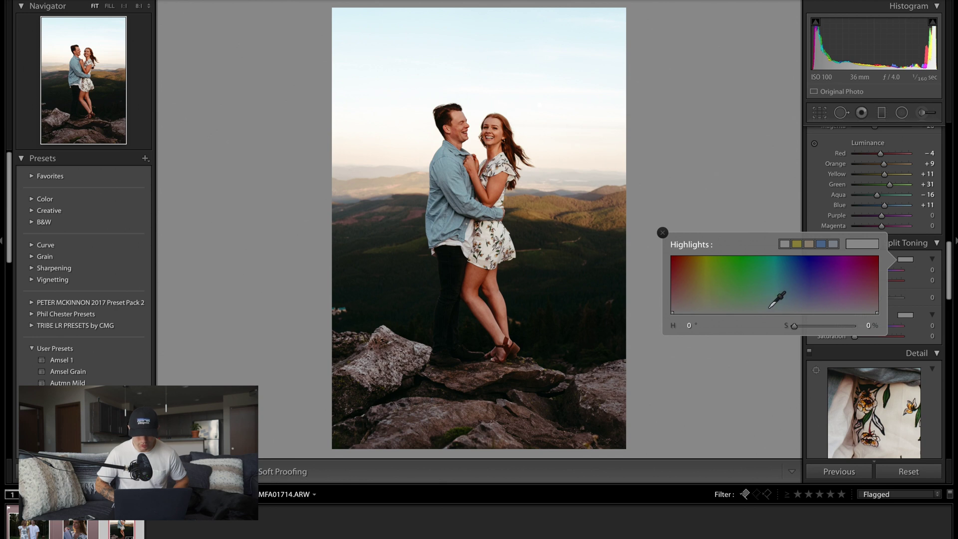
click(692, 309)
drag(693, 308, 693, 307)
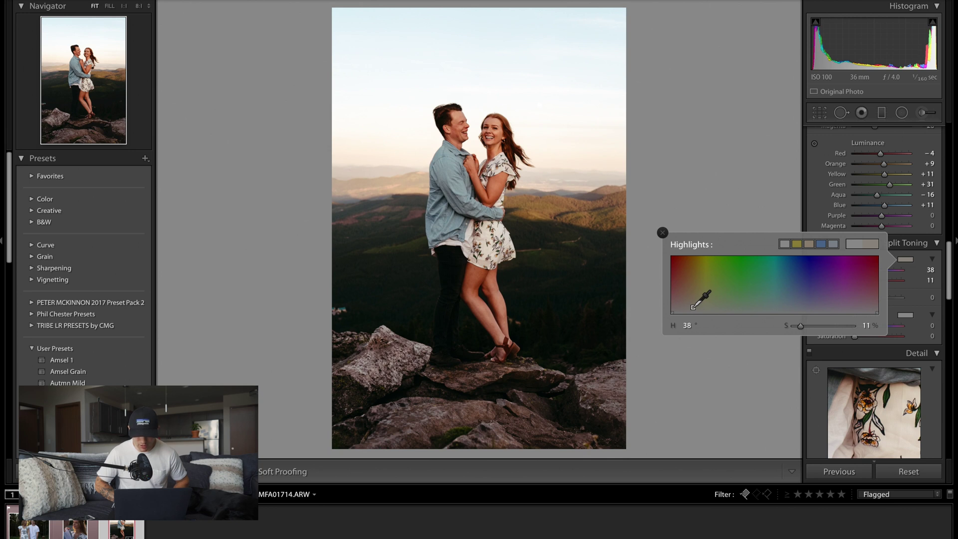
mouse_move(692, 307)
mouse_down()
mouse_move(691, 253)
mouse_move(688, 310)
mouse_up()
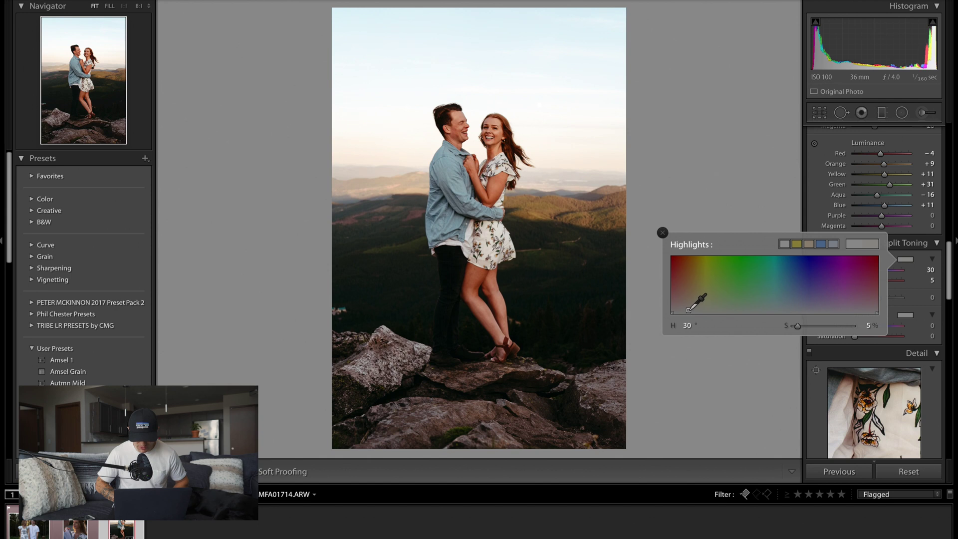
click(662, 232)
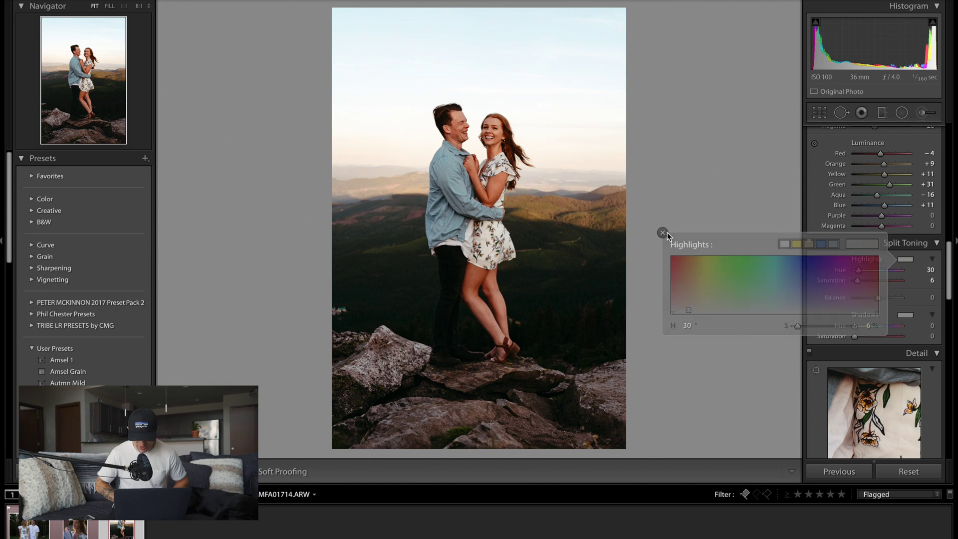
Step: Tint the split toning shadows a warm yellow-orange with hue 42 and saturation 15
click(906, 316)
drag(692, 366, 695, 360)
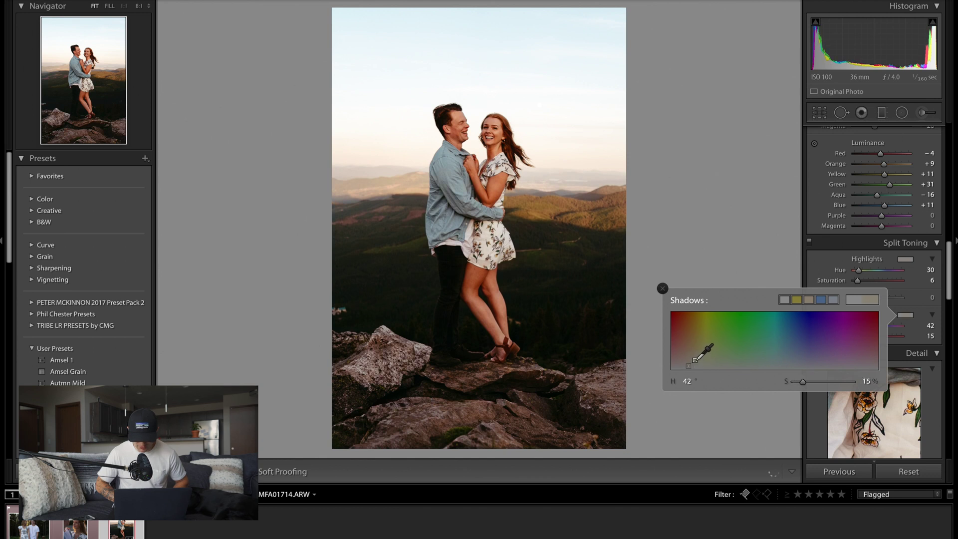
click(663, 288)
Step: Compare the photo twice with and without the split toning effects
click(809, 243)
click(809, 242)
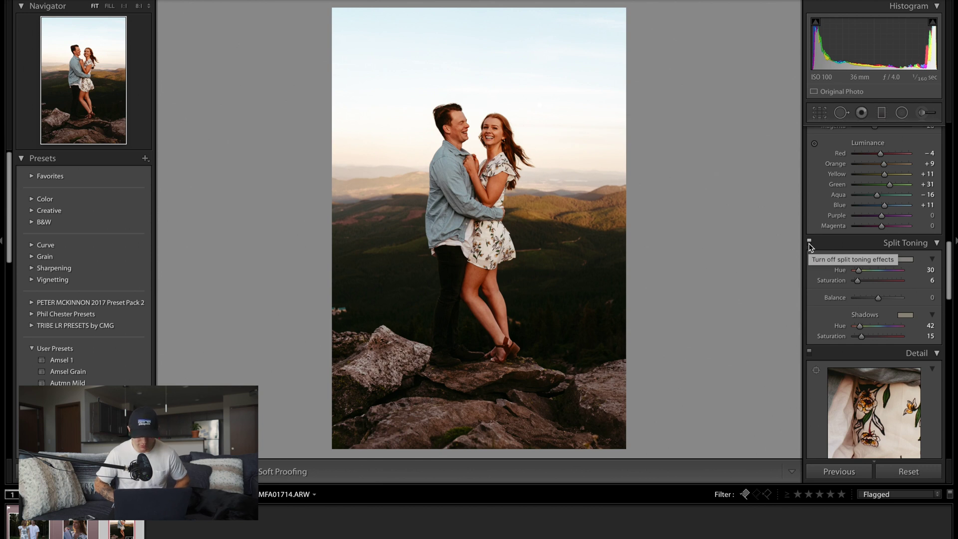
click(809, 241)
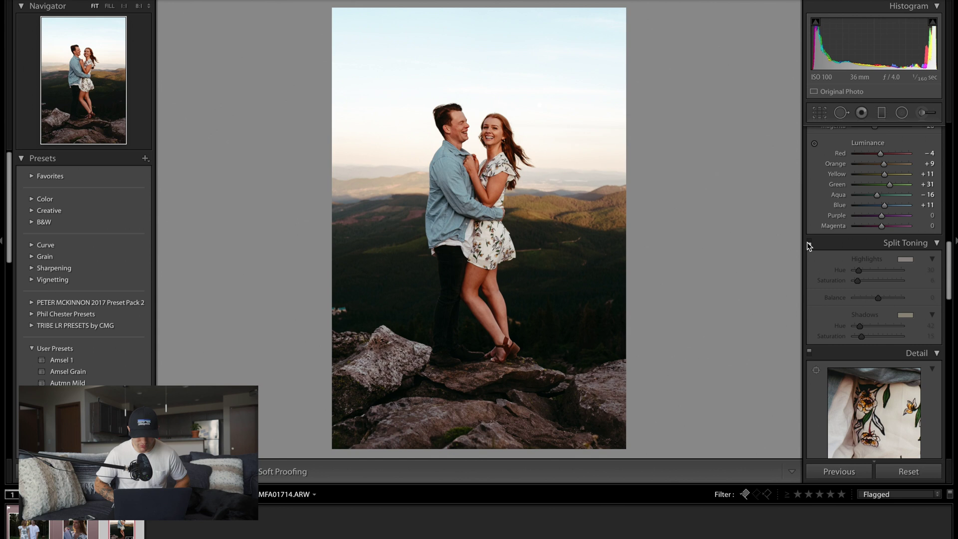
click(809, 242)
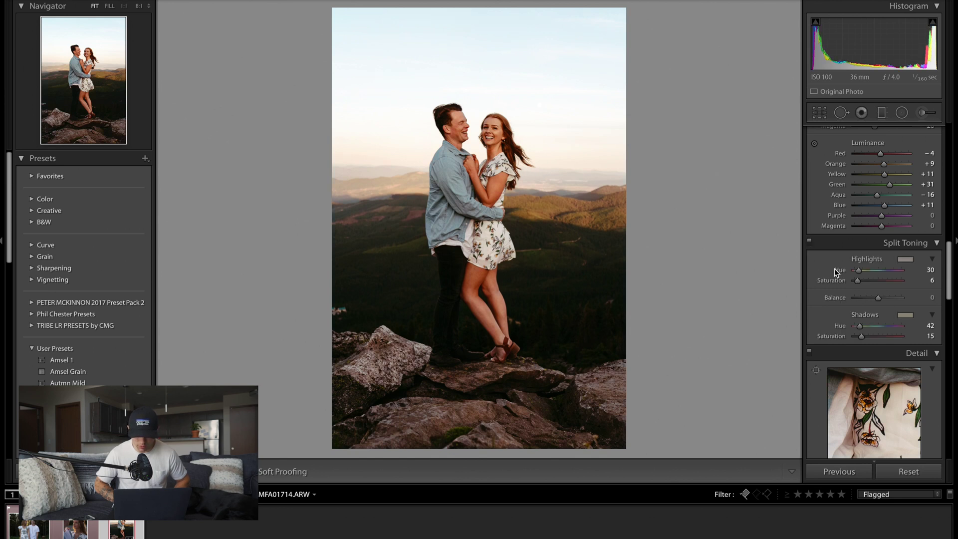
Step: Set the sharpening amount to 60 in the Detail settings
scroll(834, 269, down, 5)
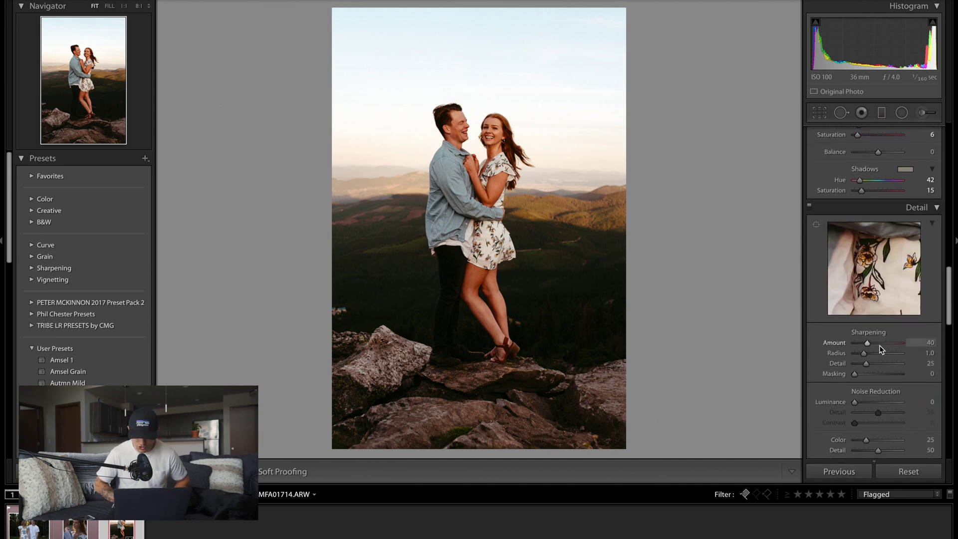
click(930, 343)
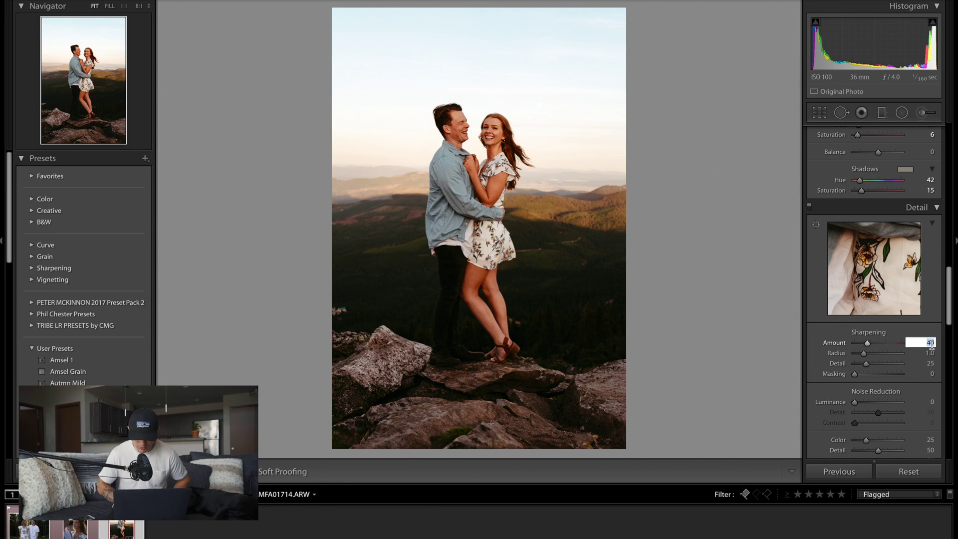
text(60)
key(Return)
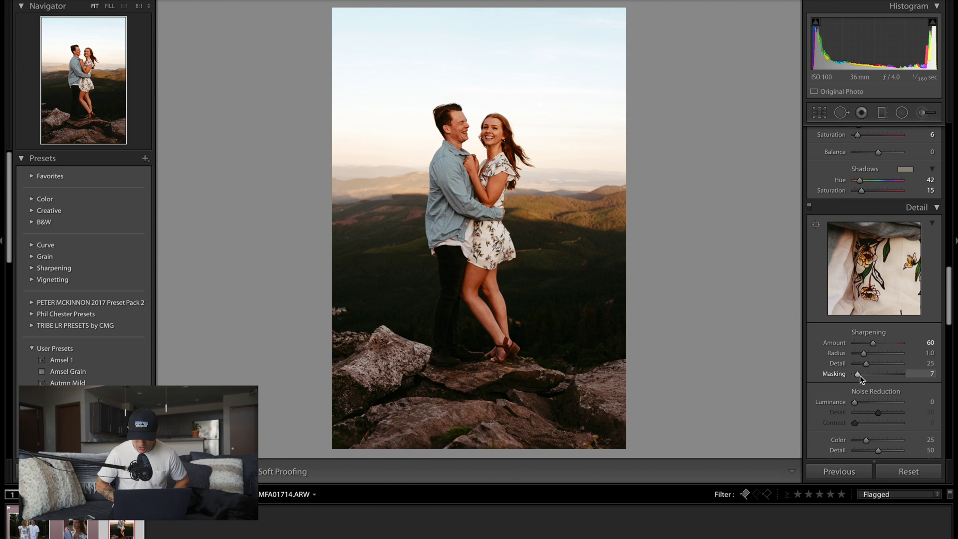
Step: Set the sharpening masking to 51 and compare the photo with and without the Detail adjustments
drag(868, 374, 874, 375)
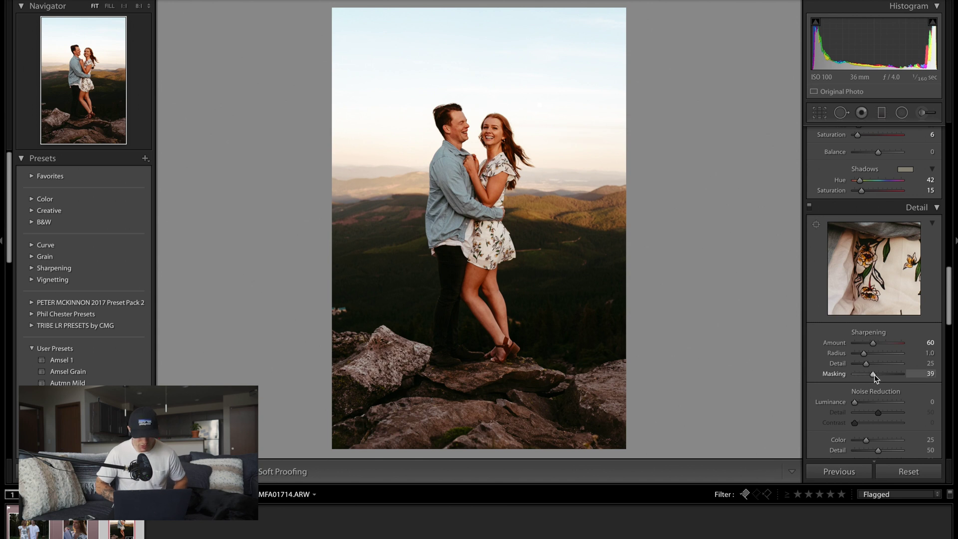
drag(873, 374, 856, 375)
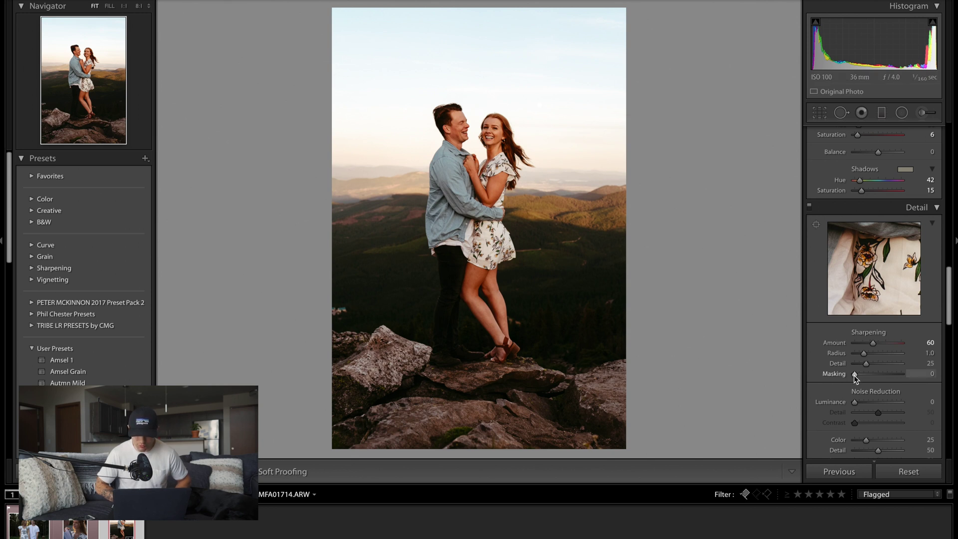
drag(854, 375, 868, 377)
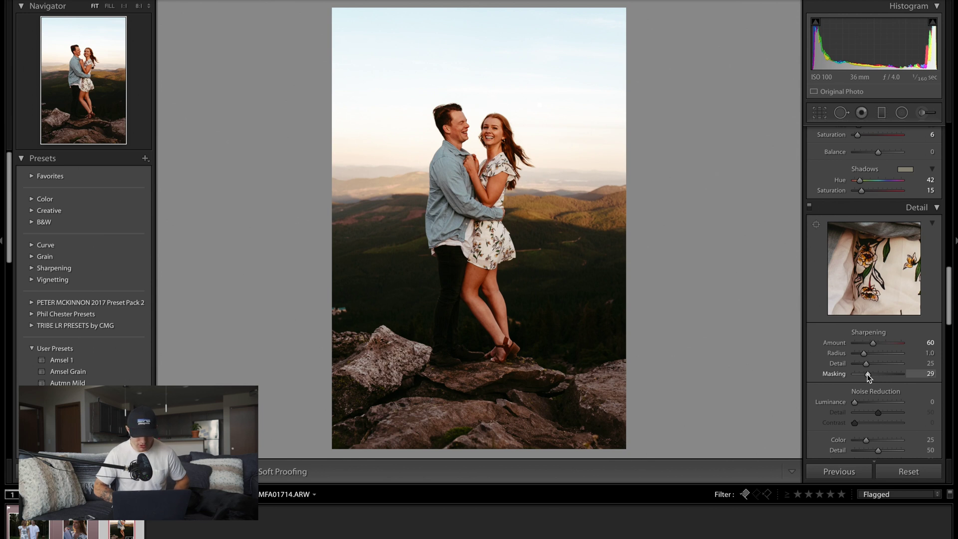
key(alt)
drag(868, 378, 887, 382)
mouse_move(891, 378)
mouse_down()
mouse_move(857, 378)
mouse_move(878, 376)
mouse_up()
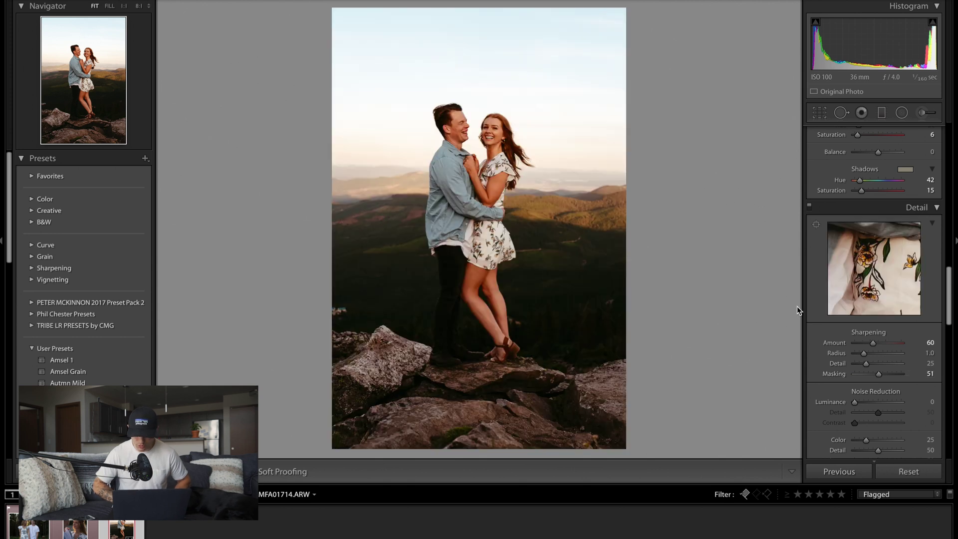
click(810, 208)
click(809, 209)
Step: Add film grain with amount 25 and roughness 40, and compare the photo with and without the effects
scroll(833, 277, down, 3)
scroll(833, 276, down, 8)
scroll(834, 277, down, 4)
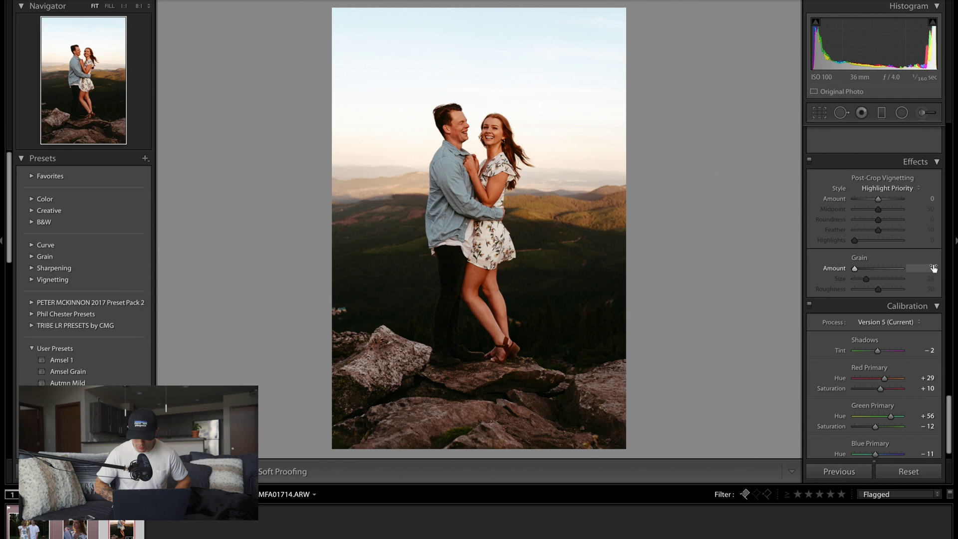
click(933, 268)
text(25)
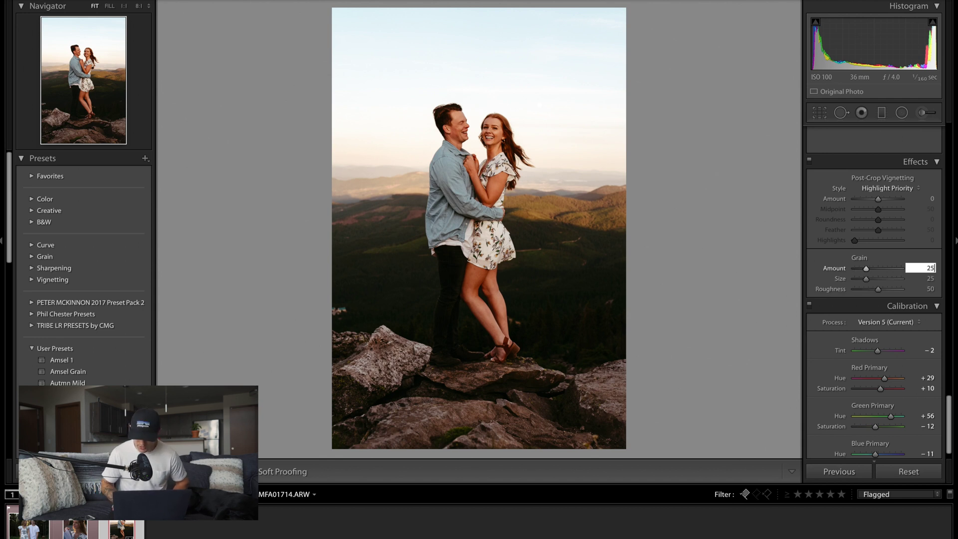
key(Return)
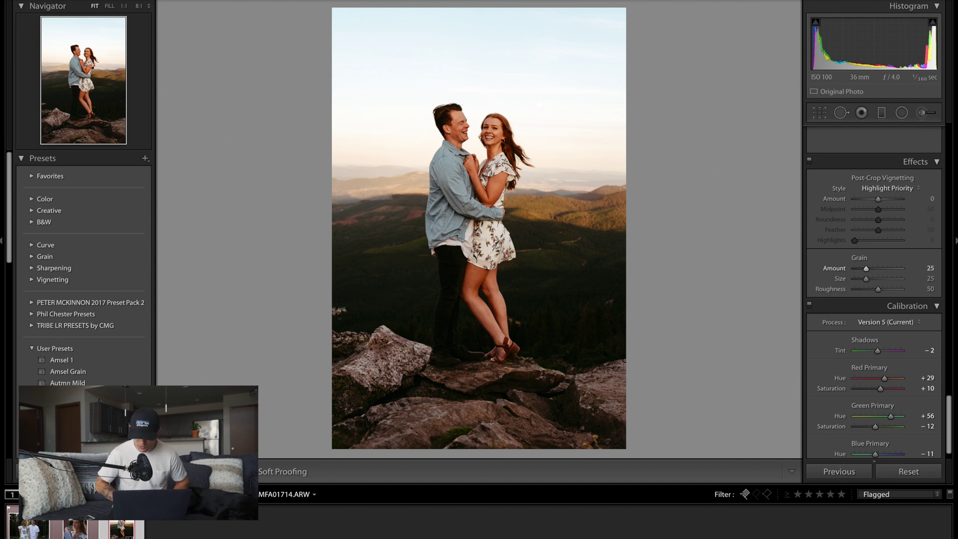
click(930, 290)
text(40)
key(Return)
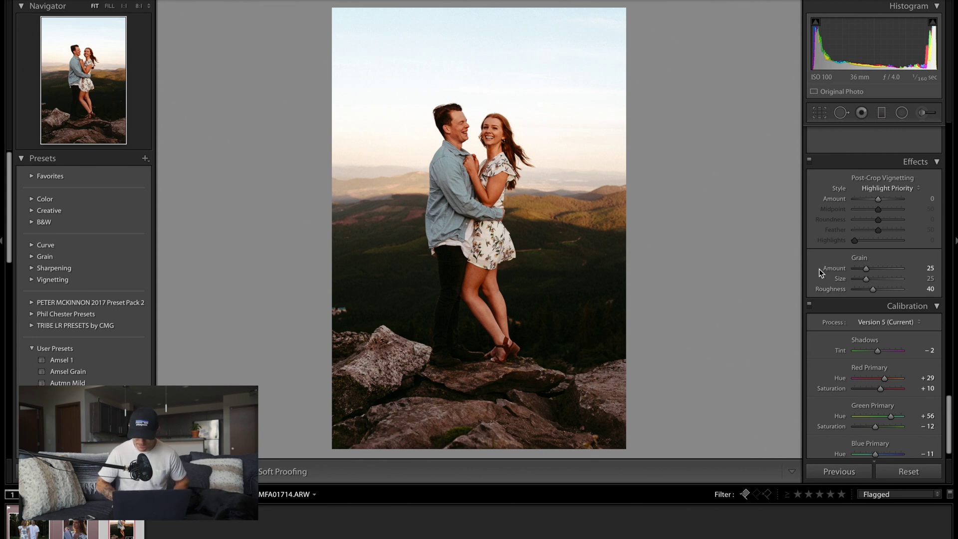
click(809, 160)
click(809, 160)
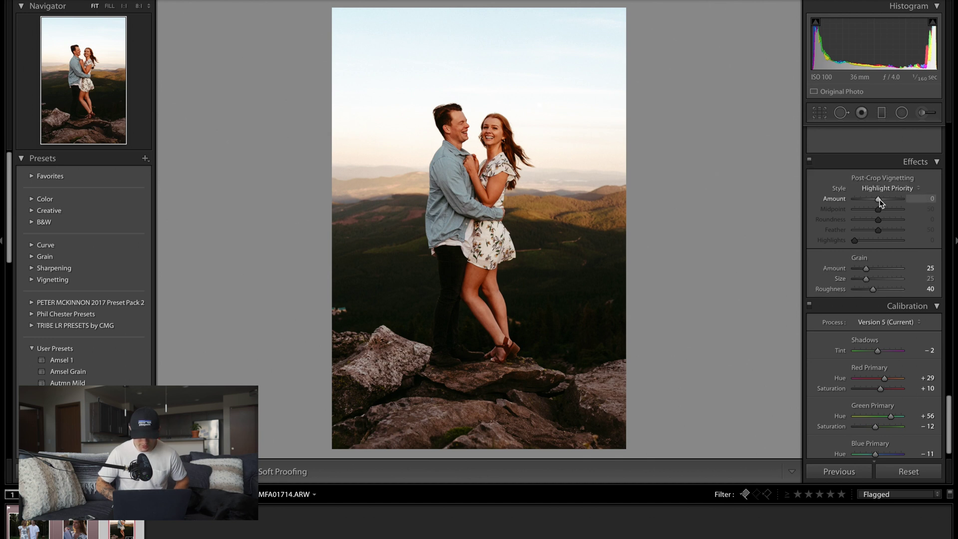
Step: Darken the photo's edges with a post-crop vignette amount of -10
drag(879, 200, 876, 199)
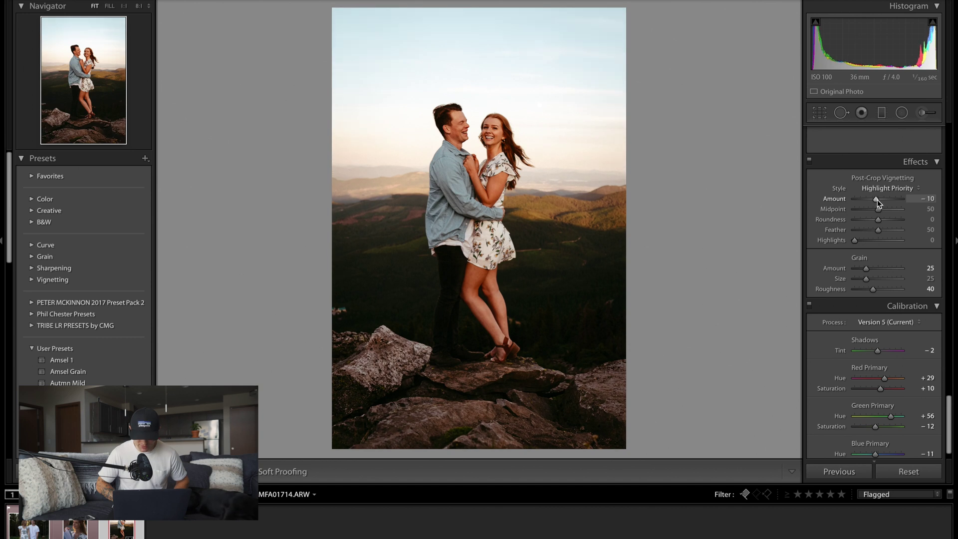
click(931, 198)
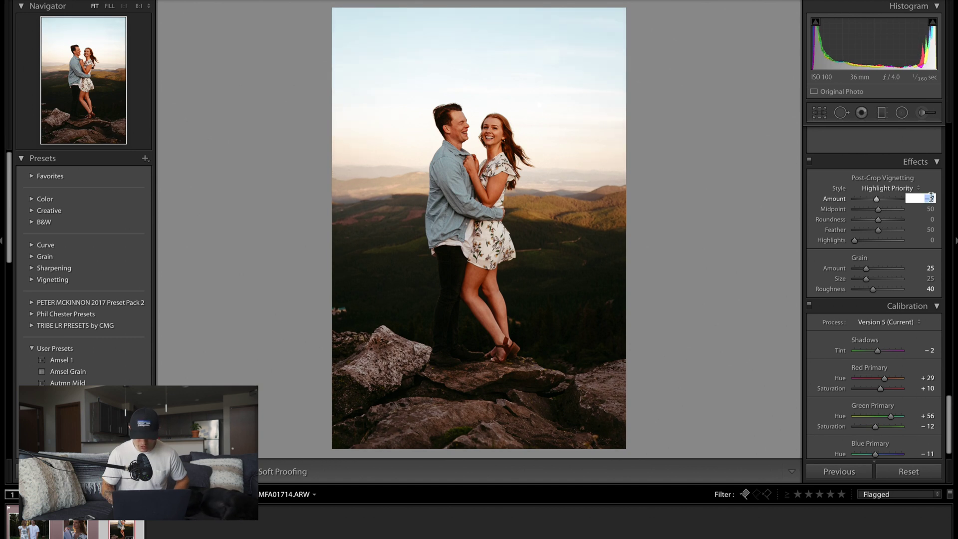
text(-10)
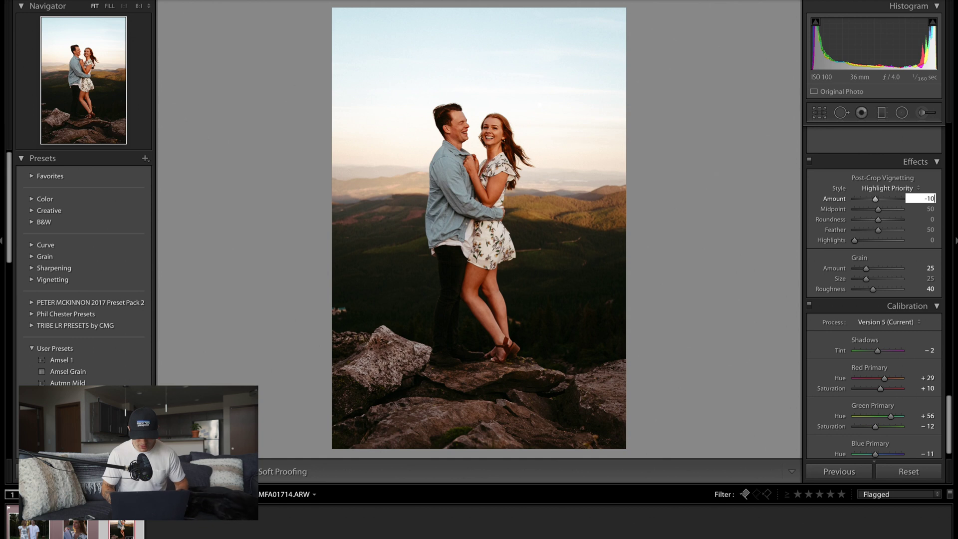
key(Return)
Step: Straighten the photo with the crop tool by an angle of about -0.58 and apply the crop
scroll(873, 299, down, 1)
scroll(893, 238, up, 10)
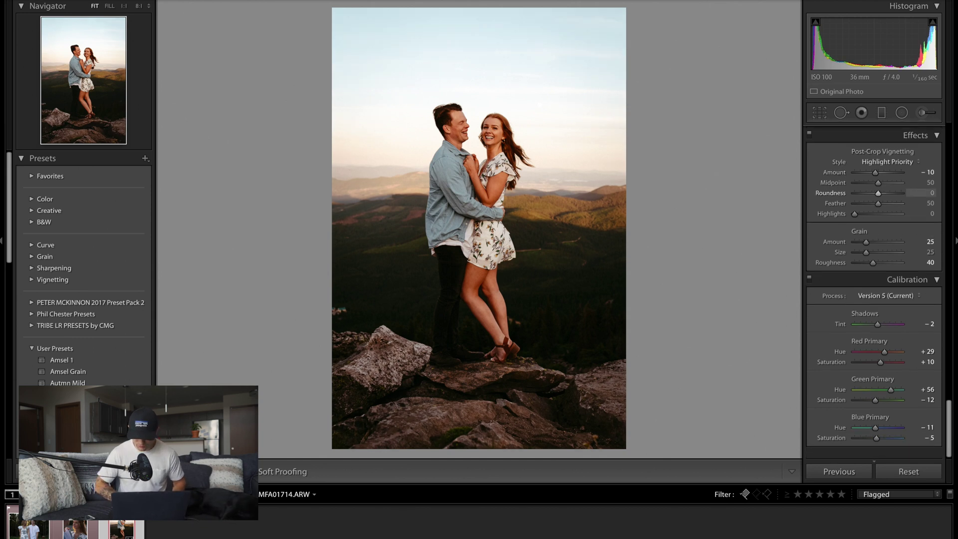
scroll(893, 238, up, 4)
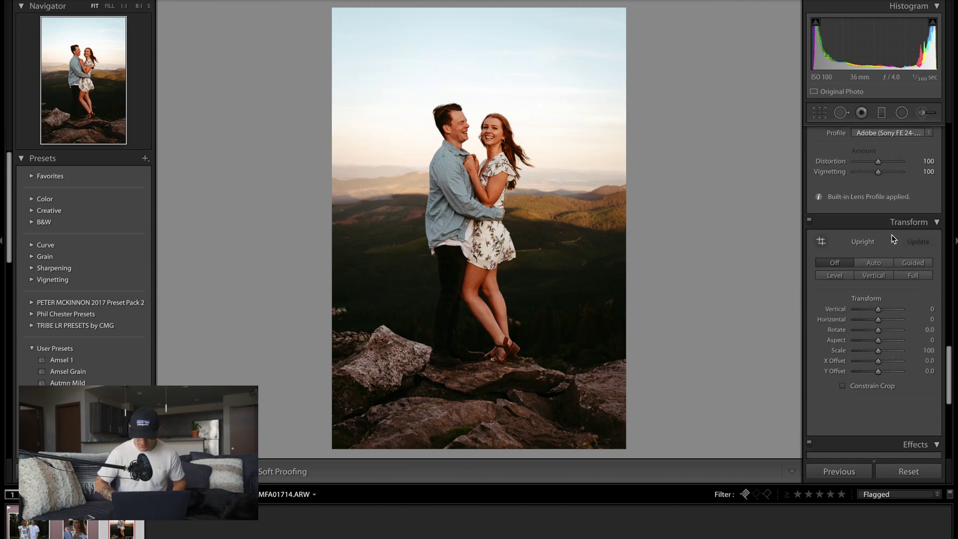
click(819, 113)
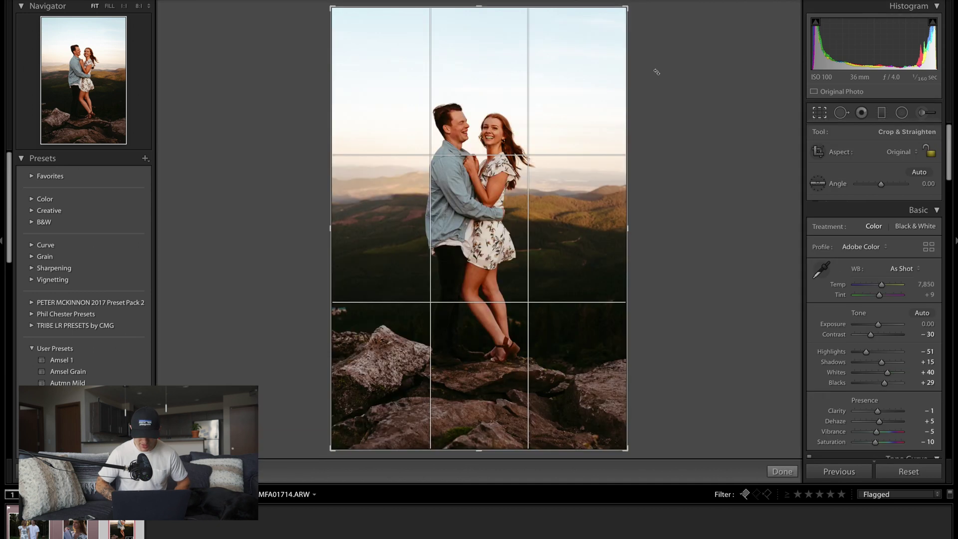
drag(642, 7, 645, 8)
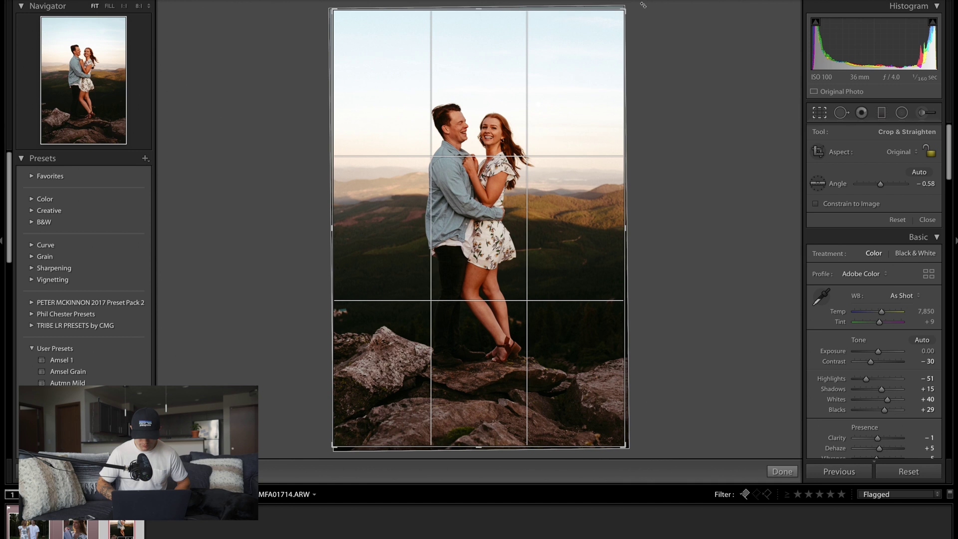
key(Return)
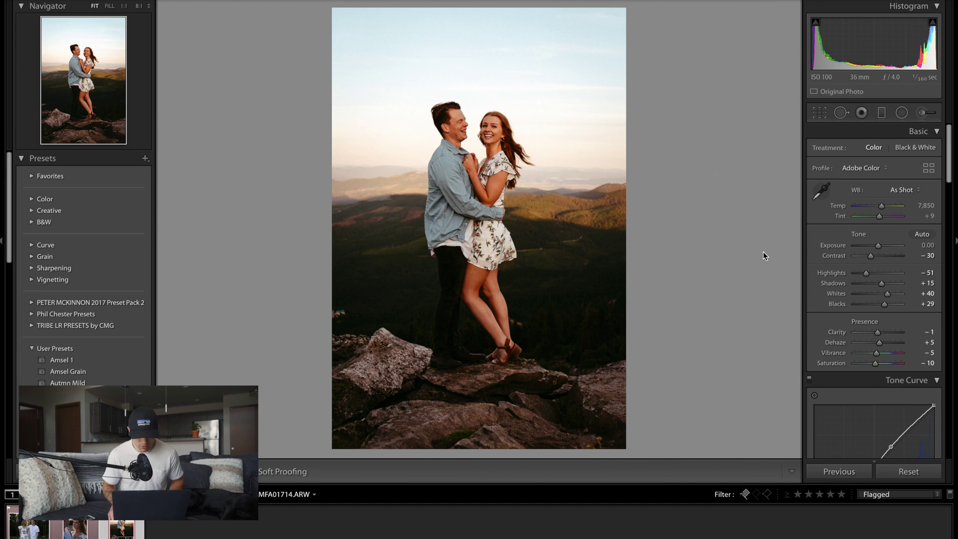
Step: Compare the edited photo several times with its unedited before version
key(backslash)
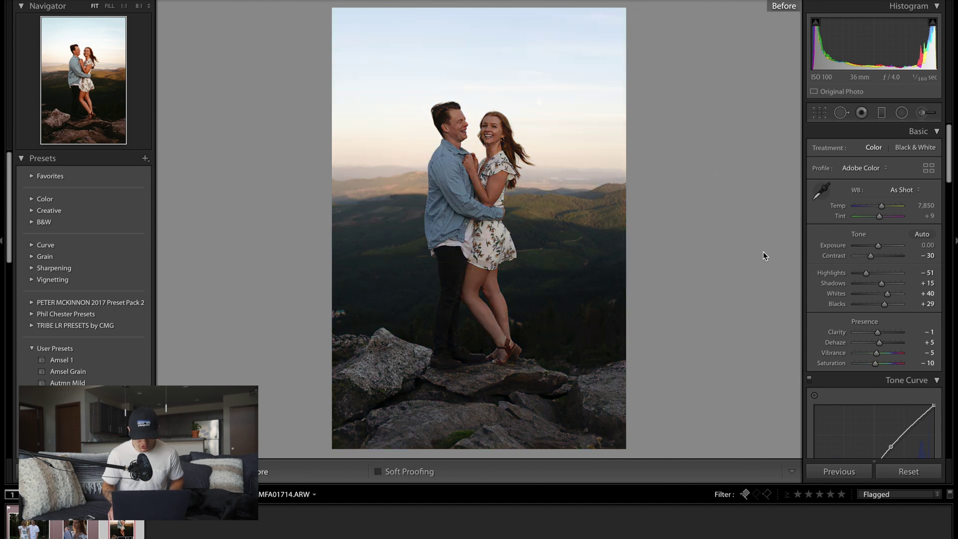
key(backslash)
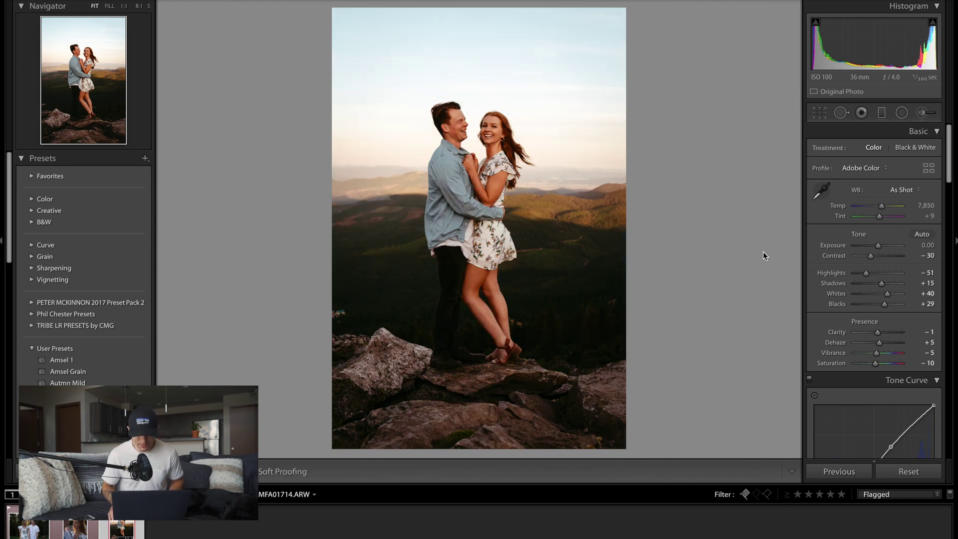
key(backslash)
key(backslash)
key(backslash)
key(backslash)
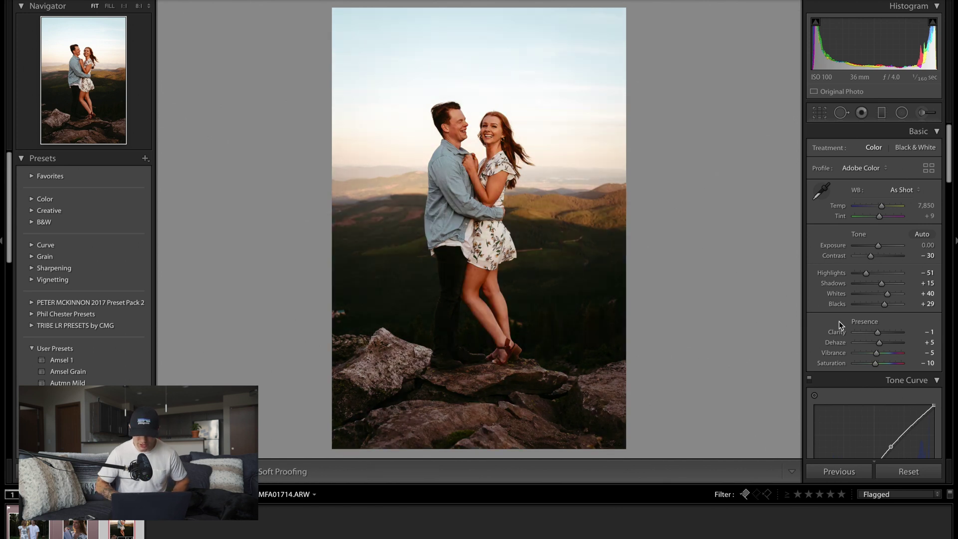
Step: Fine-tune the overall saturation in the Basic adjustments and switch the tone curve to the RGB channel
drag(875, 364, 876, 364)
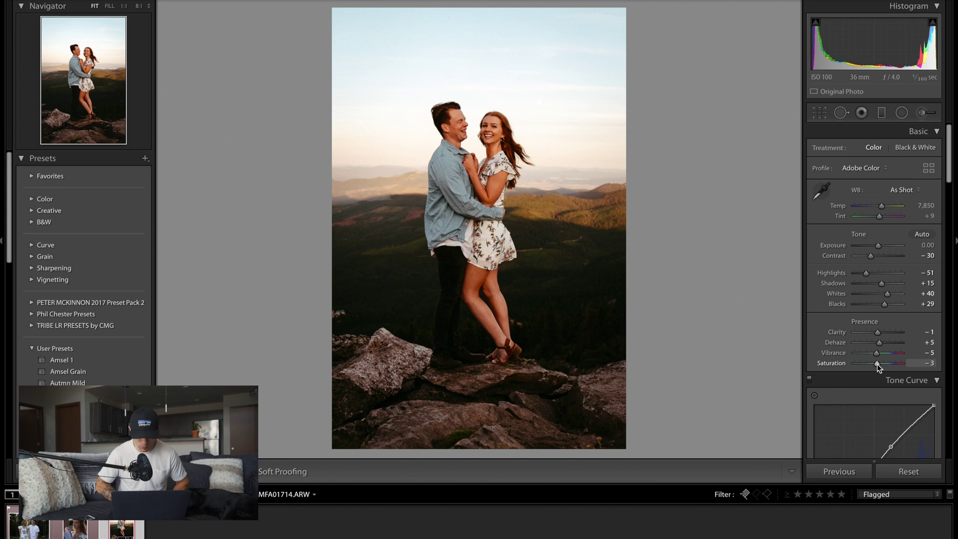
drag(878, 364, 875, 363)
scroll(866, 310, down, 8)
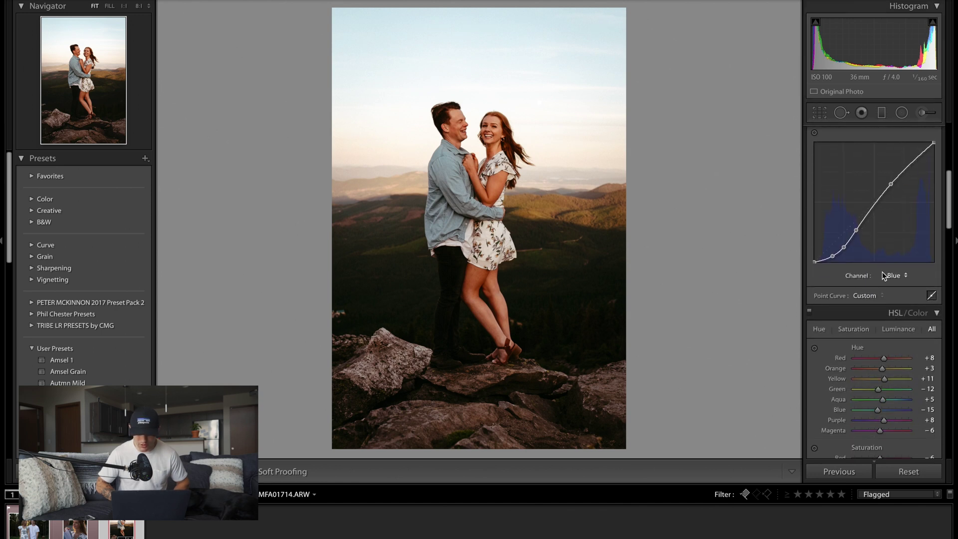
click(892, 275)
click(897, 249)
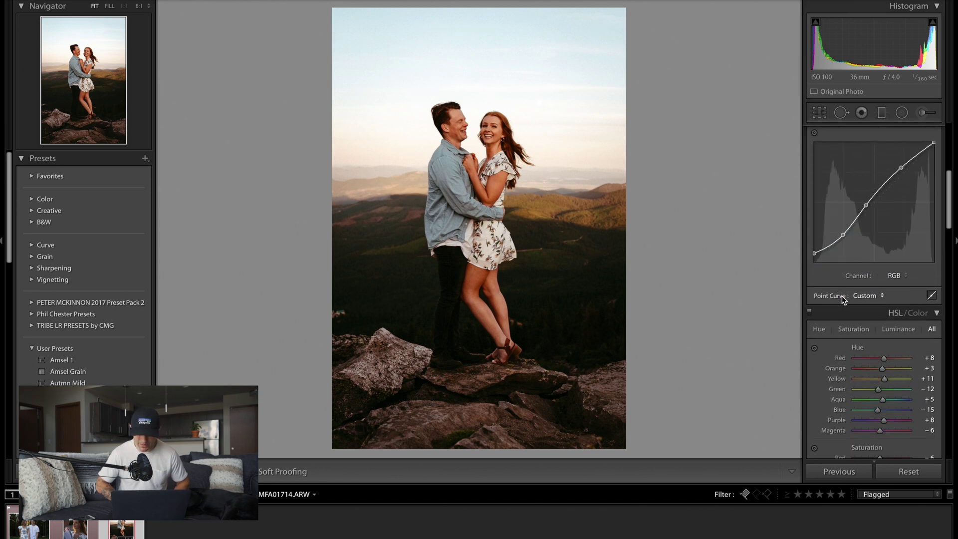
Step: Set the HSL saturations to Orange -6, Yellow +31 and Blue +9
scroll(842, 299, down, 3)
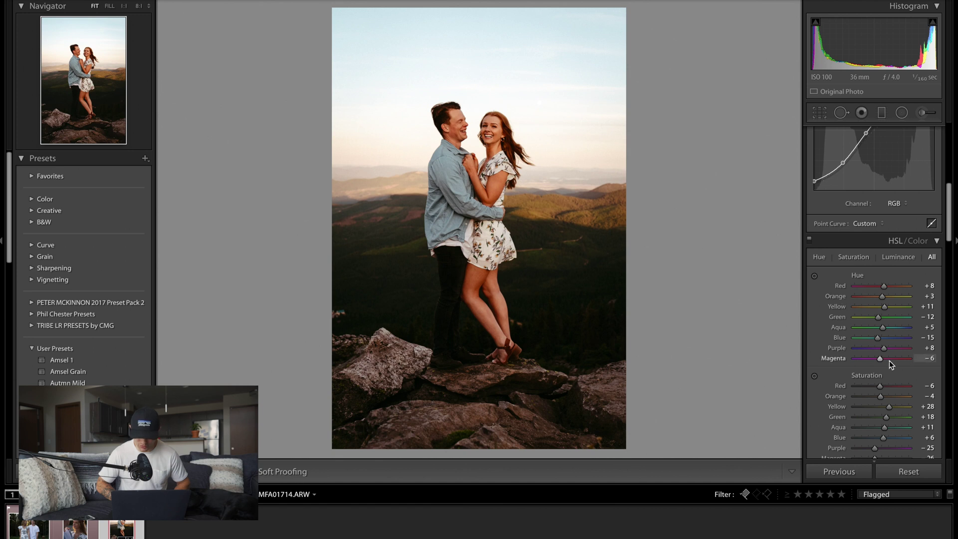
drag(889, 407, 887, 406)
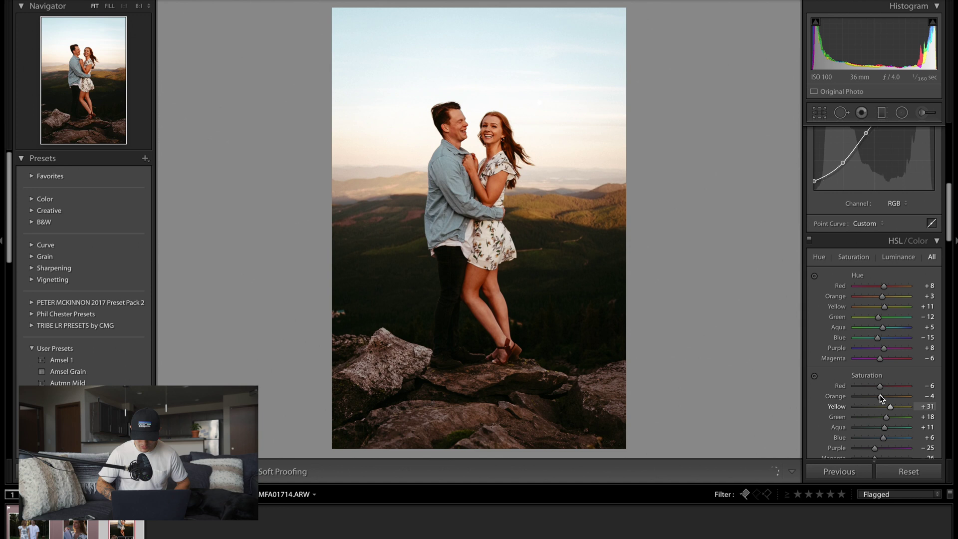
scroll(884, 419, down, 1)
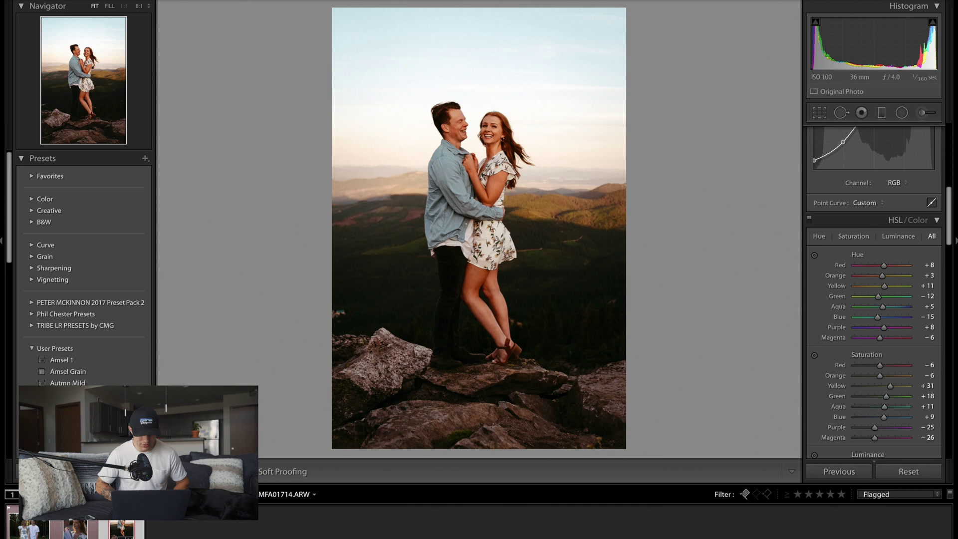
Step: Save the current develop settings as a new preset named "Tutorial Preset" in the User Presets group
click(205, 2)
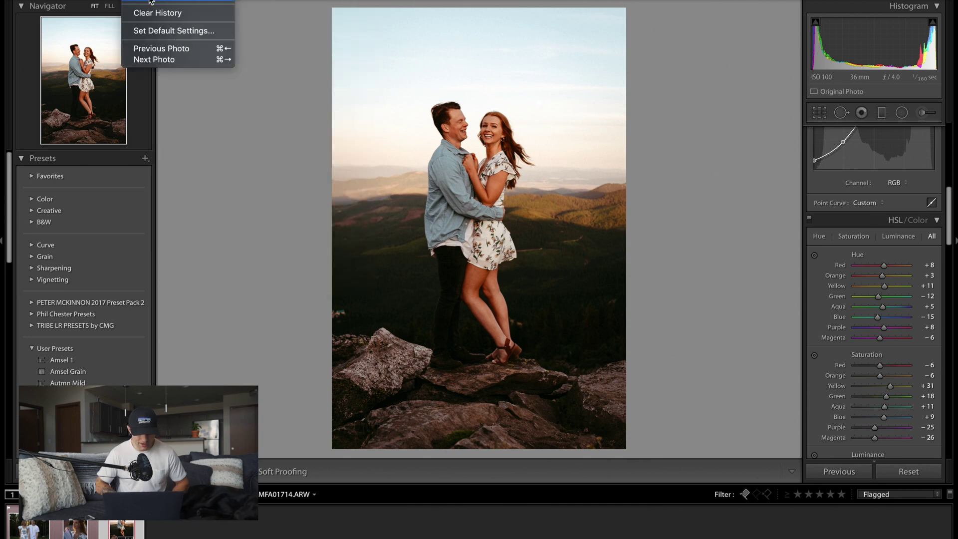
click(149, 2)
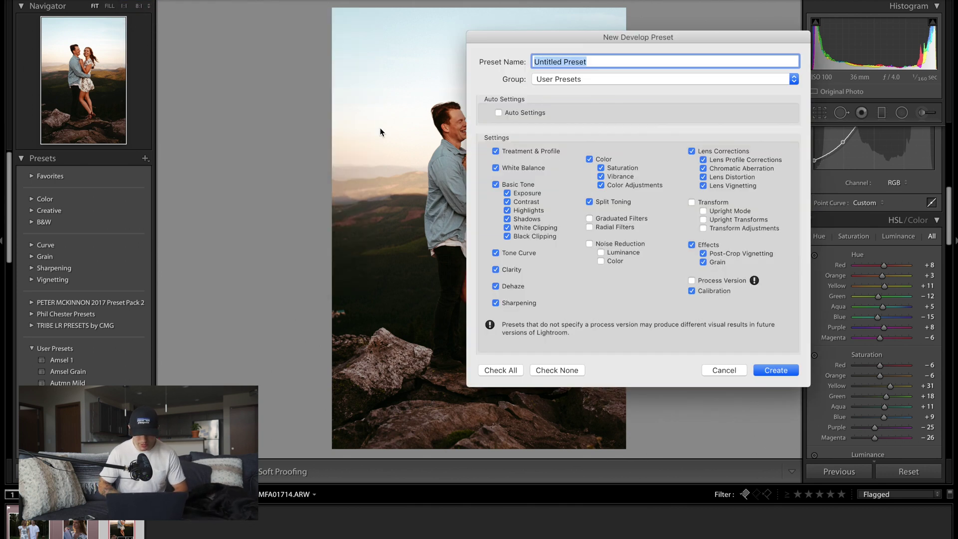
text(Tut)
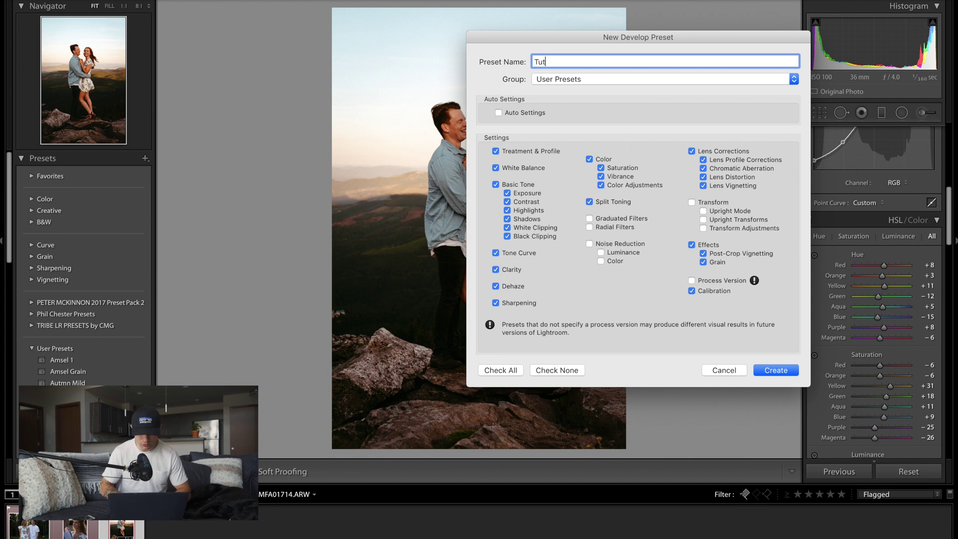
text(orial Preset)
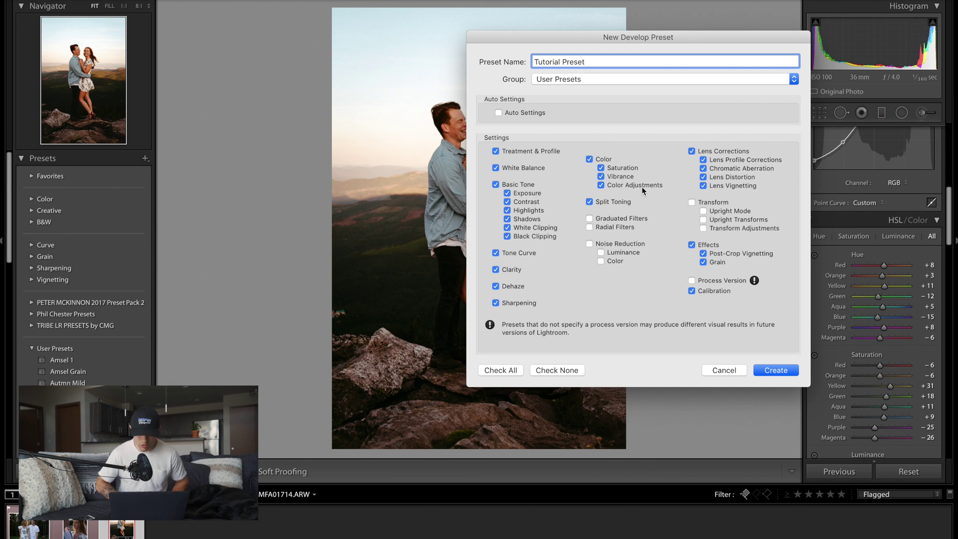
click(768, 370)
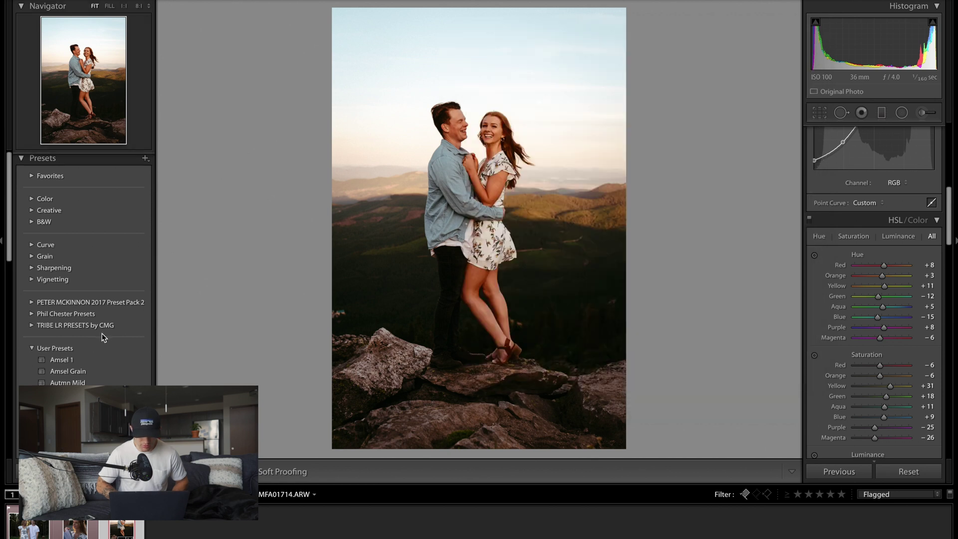
Step: Switch to the close-up couple photo MFA01505.ARW and apply Tutorial Preset from the User Presets to it
scroll(102, 334, down, 10)
scroll(103, 311, down, 8)
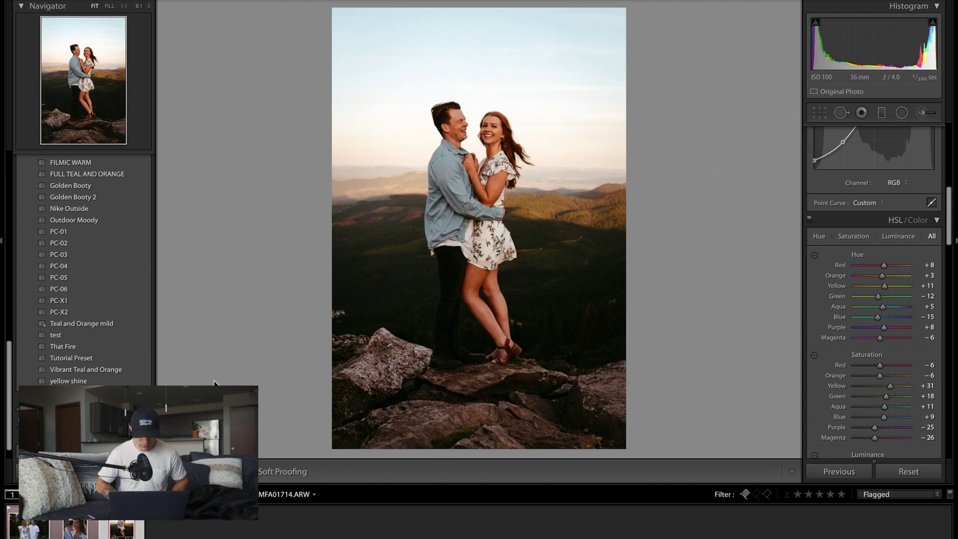
key(Left)
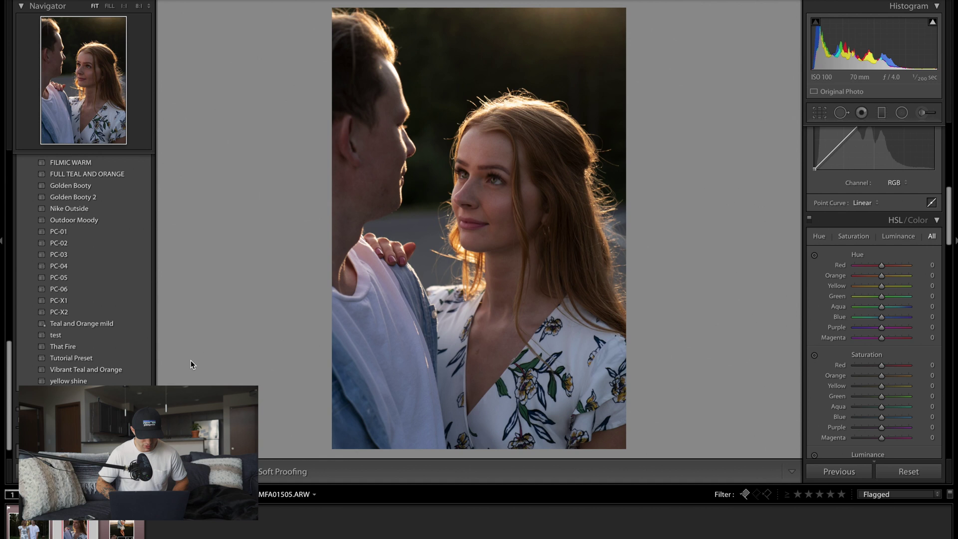
mouse_move(138, 357)
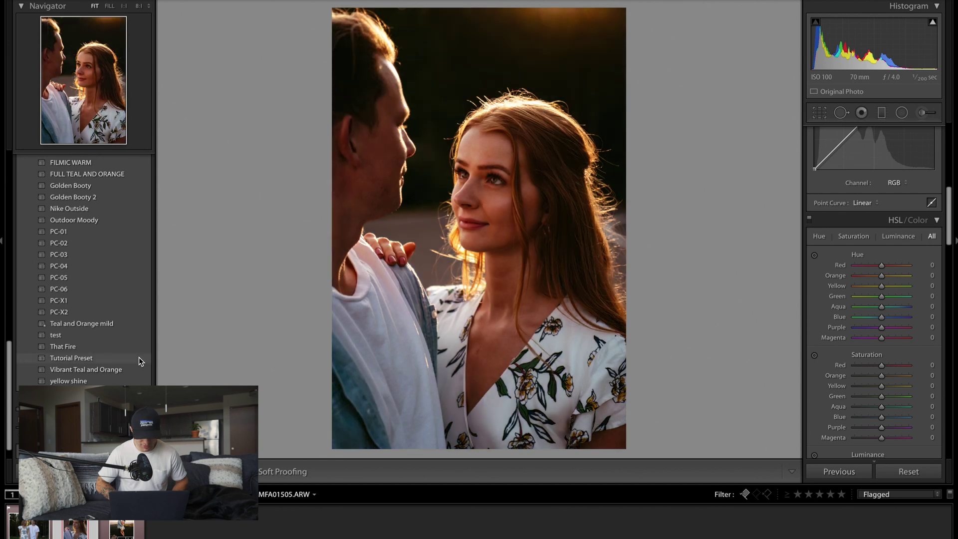
click(138, 357)
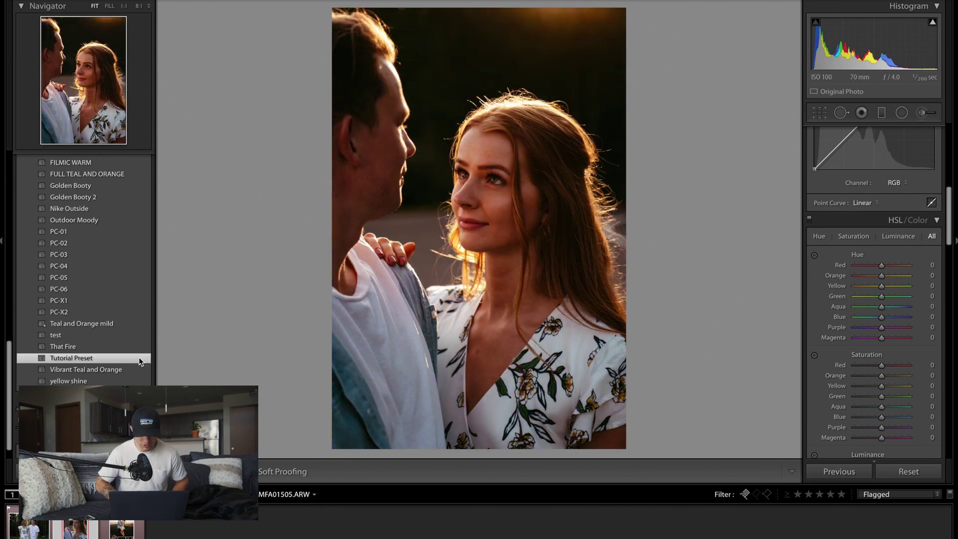
Step: Set the close-up photo's Temp to 7,494, Vibrance to -17 and Saturation to -20 in the Basic adjustments
scroll(894, 310, up, 5)
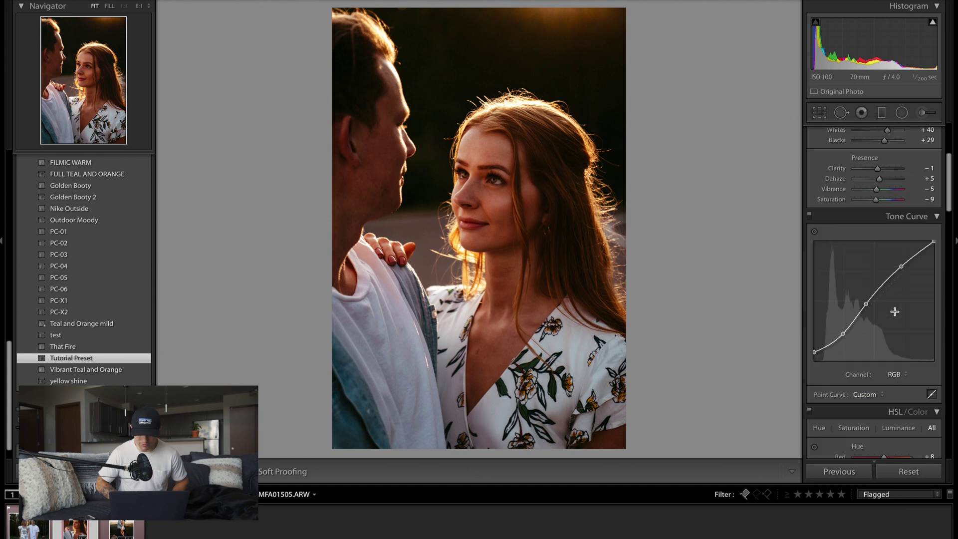
scroll(895, 310, up, 1)
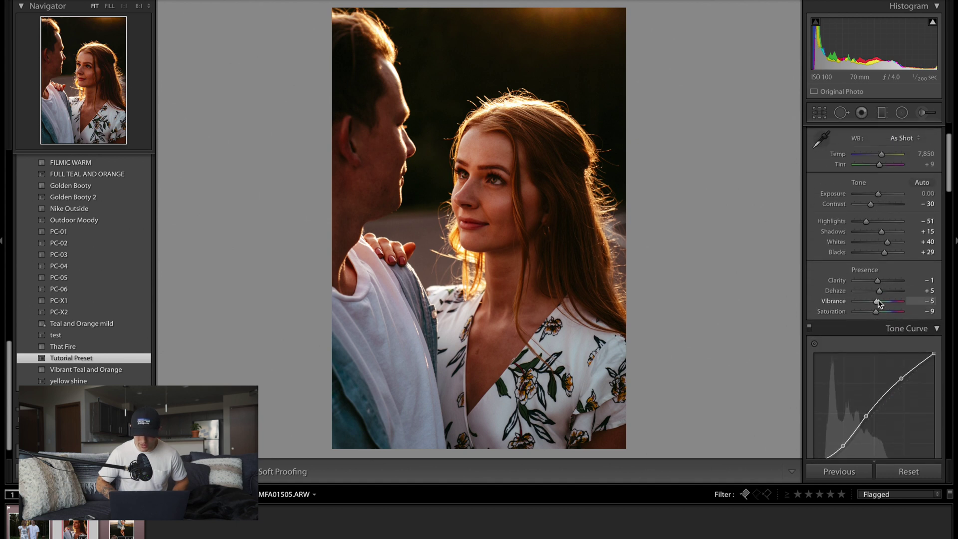
drag(882, 154, 880, 154)
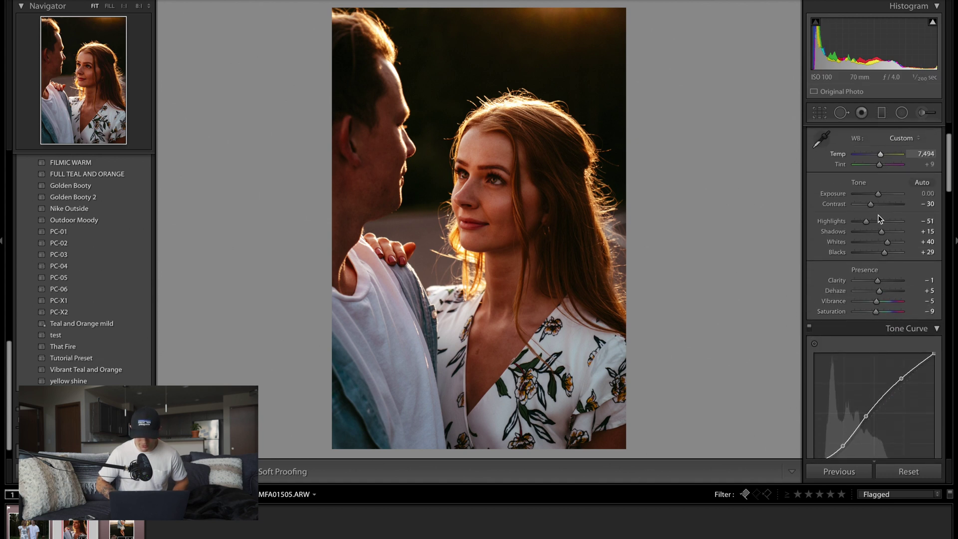
drag(876, 301, 873, 312)
Step: Set the photo's tone values to Highlights -62, Shadows +28, Whites +53 and Blacks +37
drag(886, 241, 890, 243)
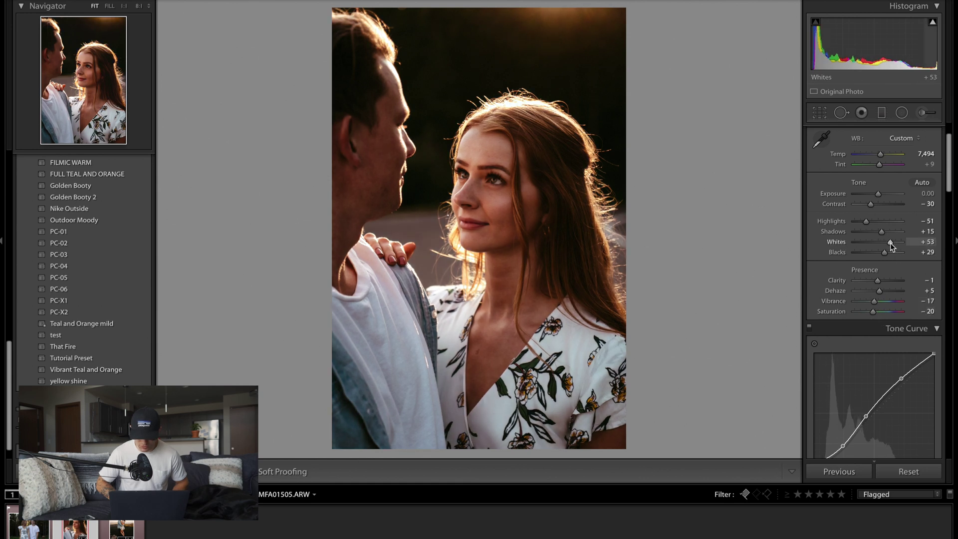
drag(880, 232, 863, 221)
drag(884, 252, 885, 252)
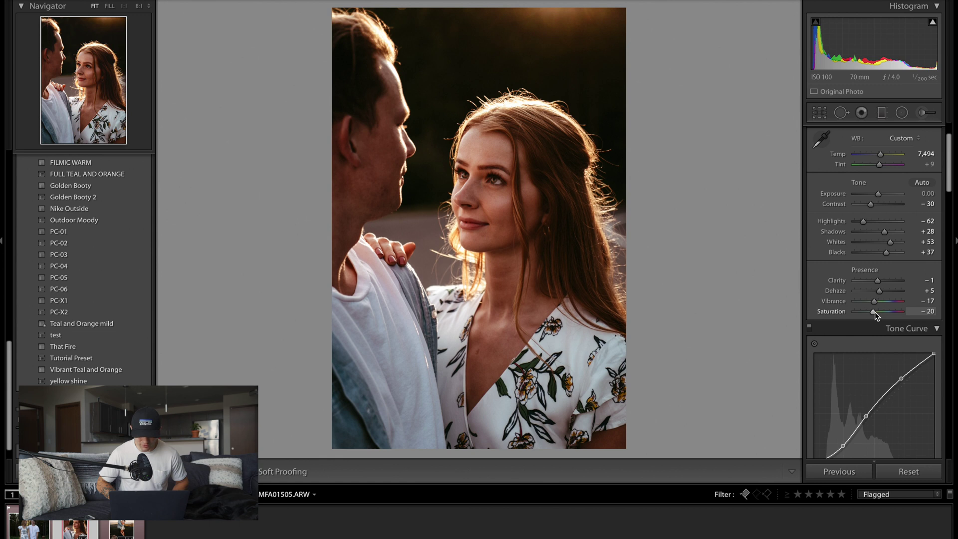
Step: Compare the edited close-up photo repeatedly with its unedited before version
key(backslash)
key(backslash)
key(backslash)
key(backslash)
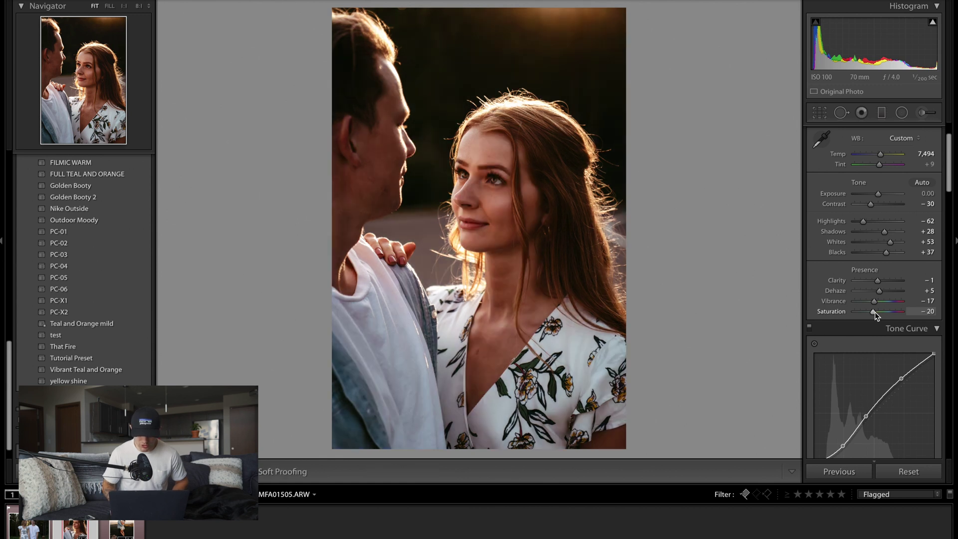